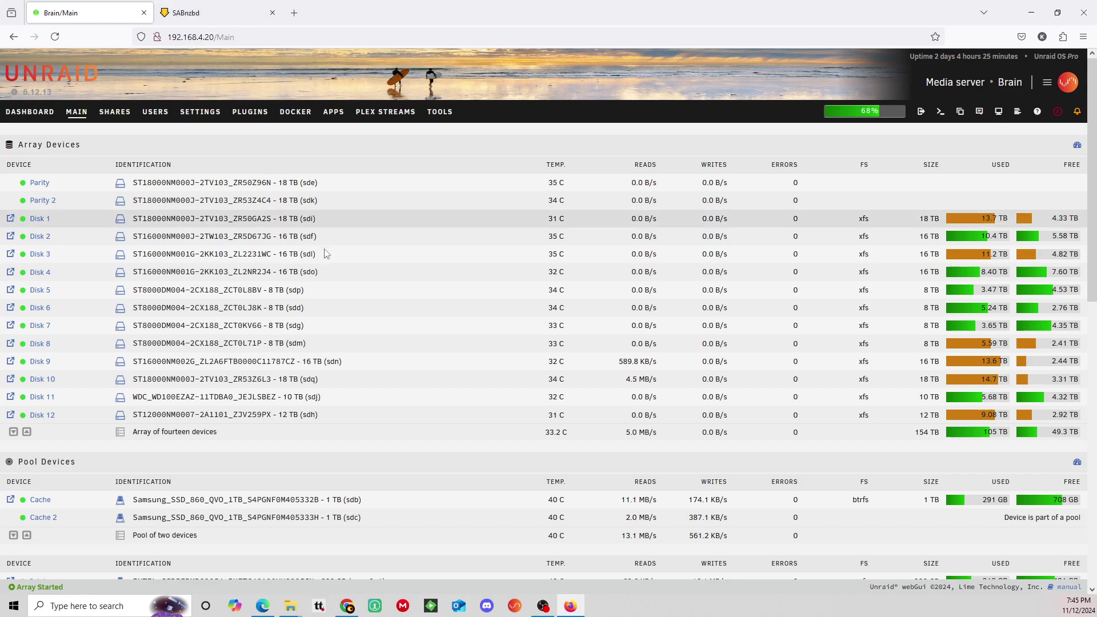
Step: Switch to SABnzbd, upload test_download_10GB.nzb from the Downloads folder and add it to the queue
scroll(324, 265, down, 3)
scroll(327, 269, up, 3)
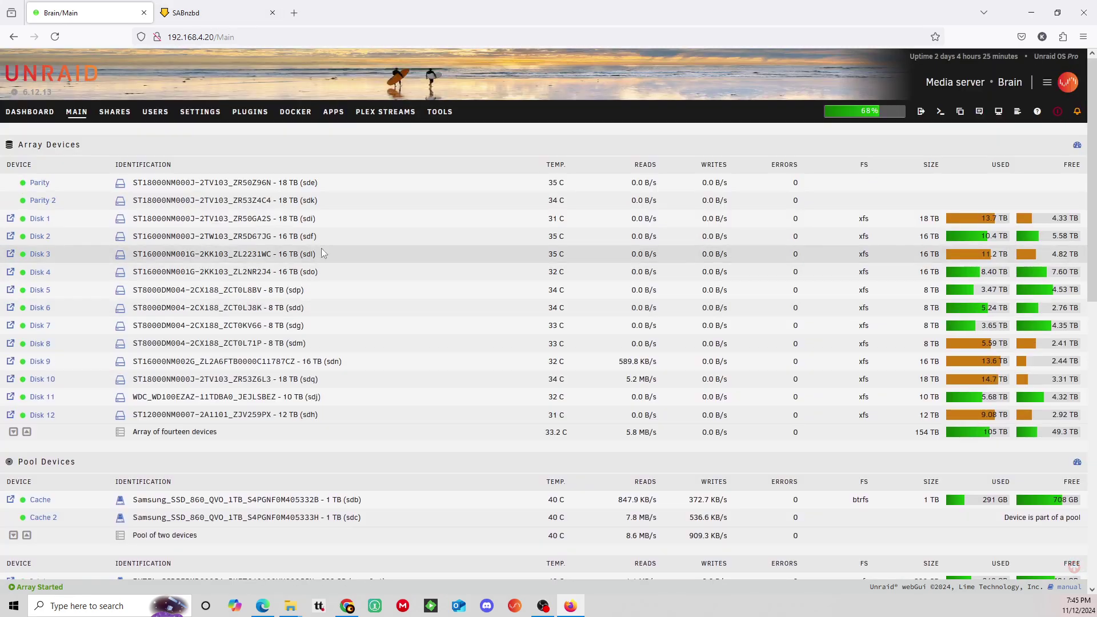
click(209, 14)
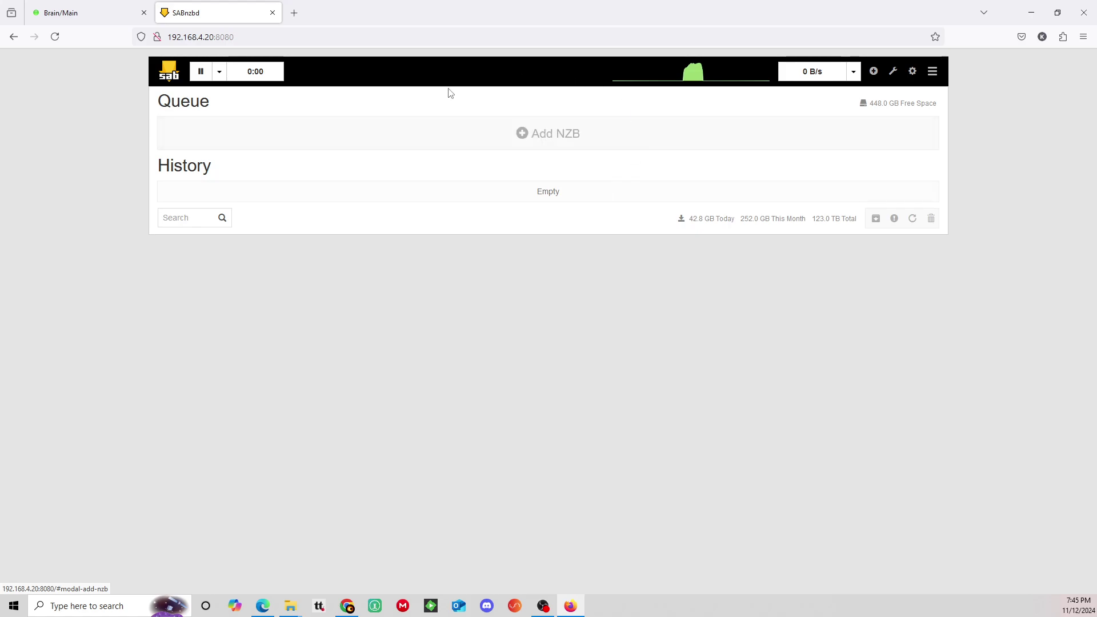
click(538, 137)
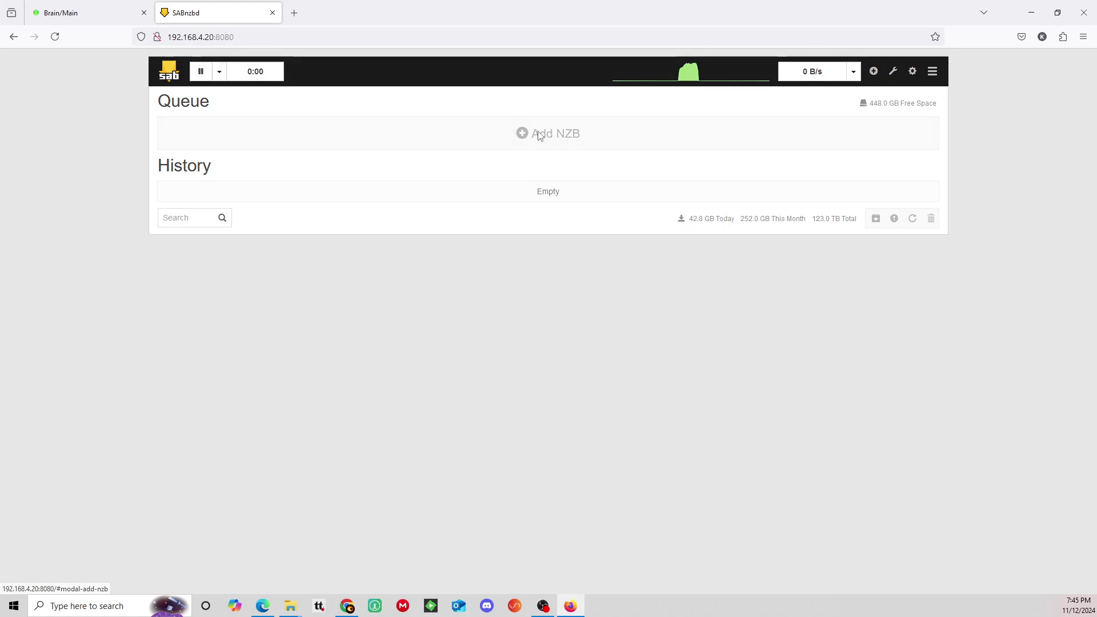
click(706, 108)
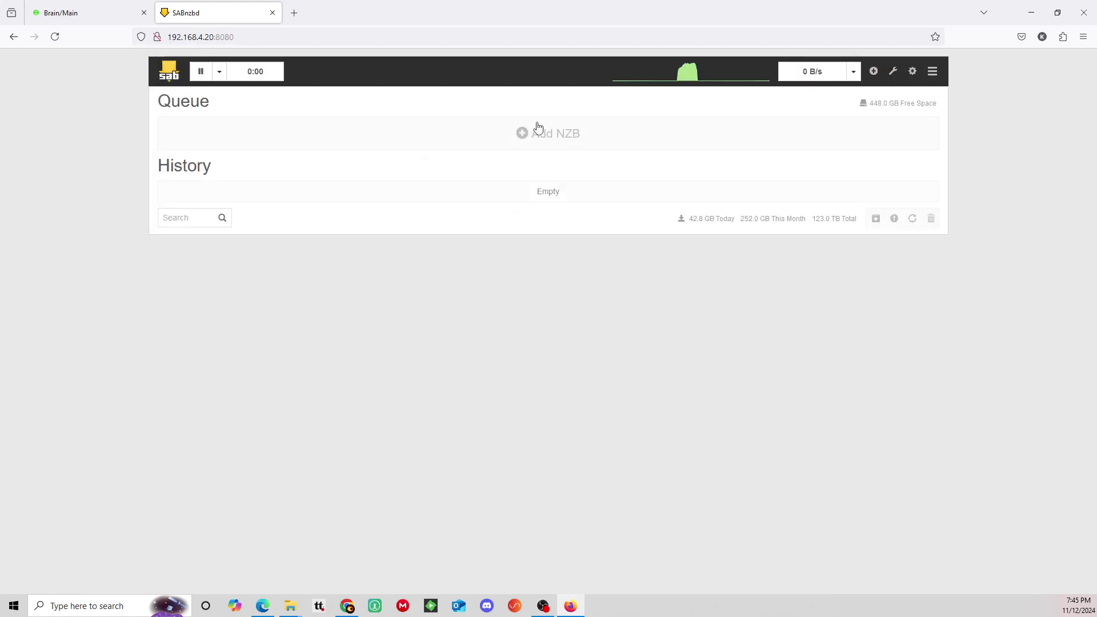
click(546, 133)
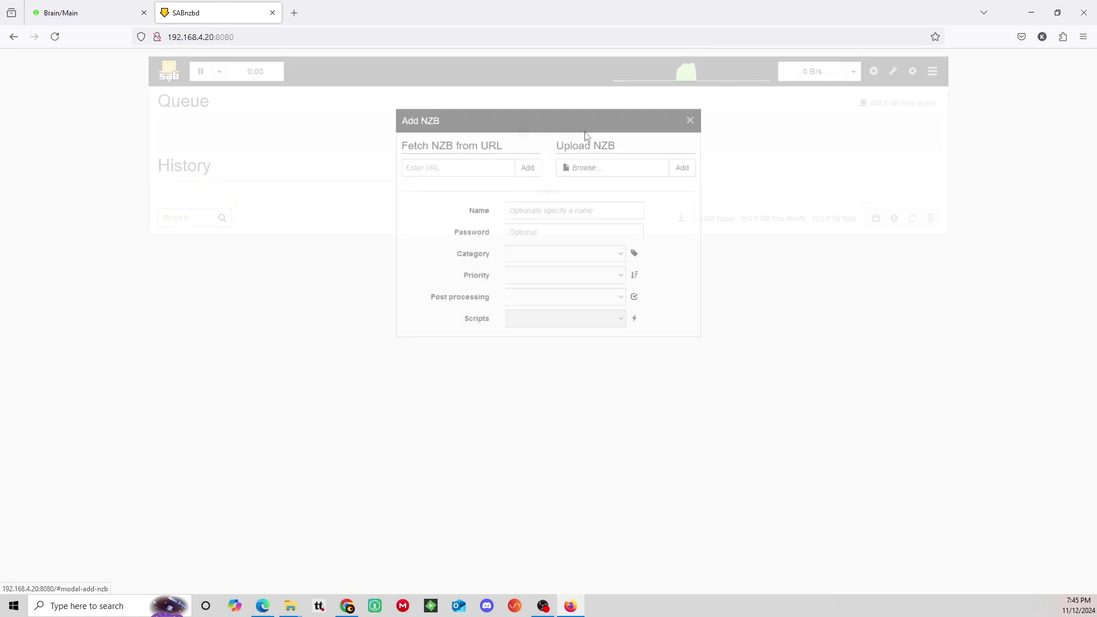
click(617, 163)
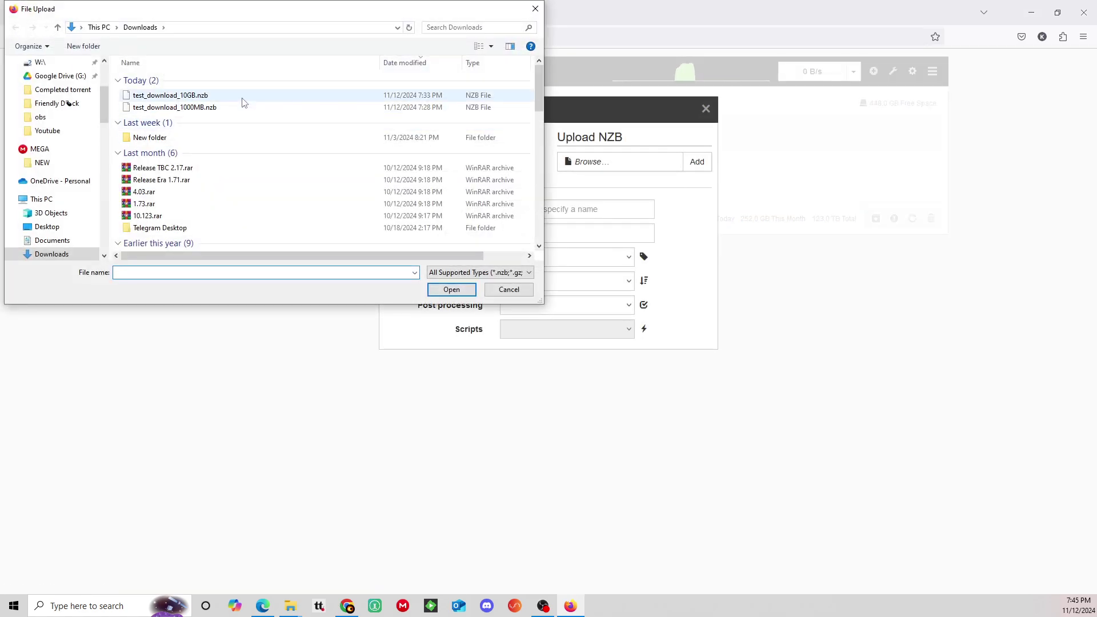
click(244, 96)
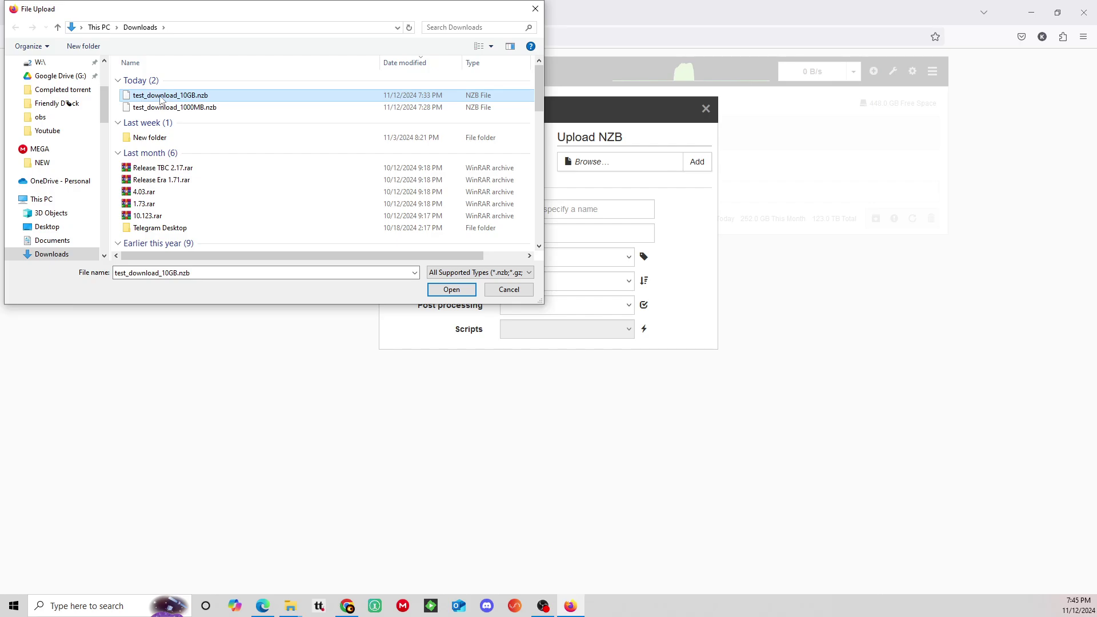
click(463, 290)
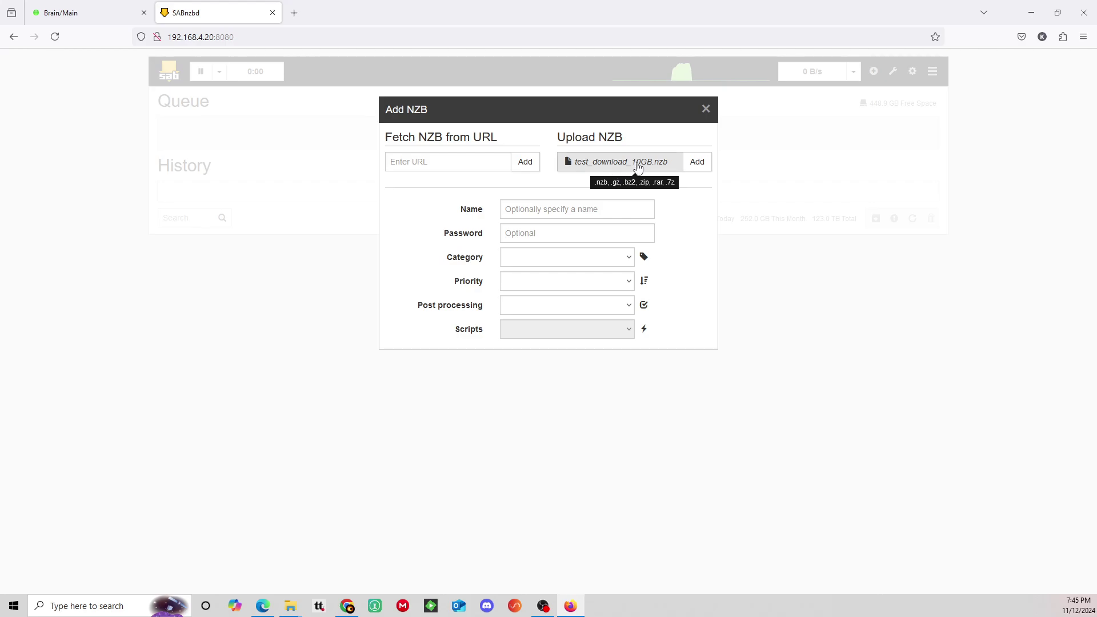
click(697, 166)
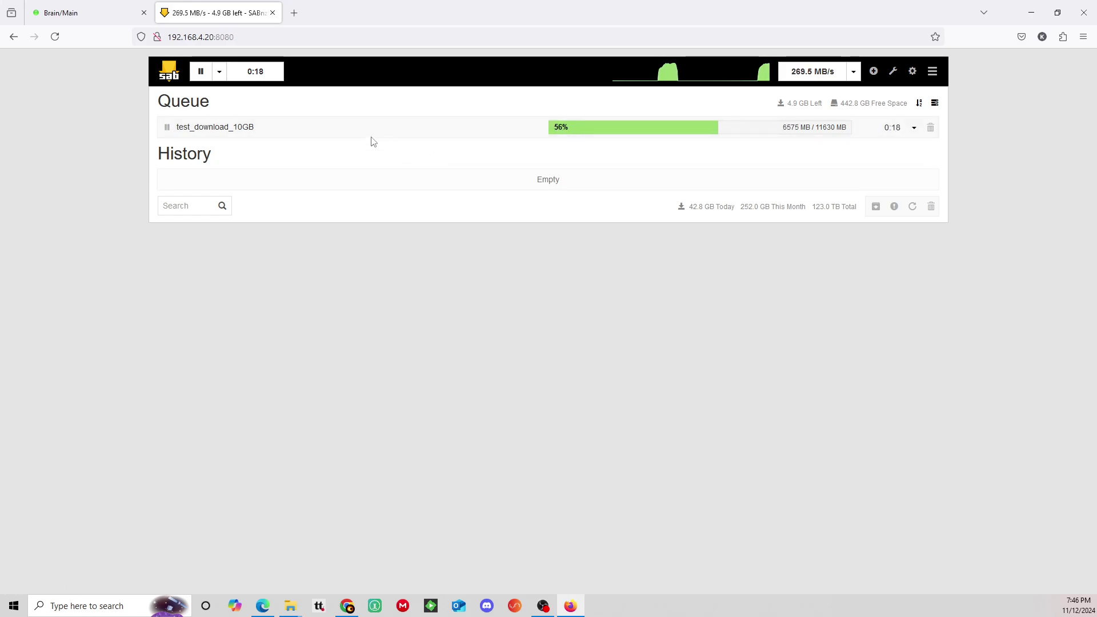
Step: Switch back to the Unraid device overview and check the Intel NVMe pool drive's write speed during the download
click(87, 17)
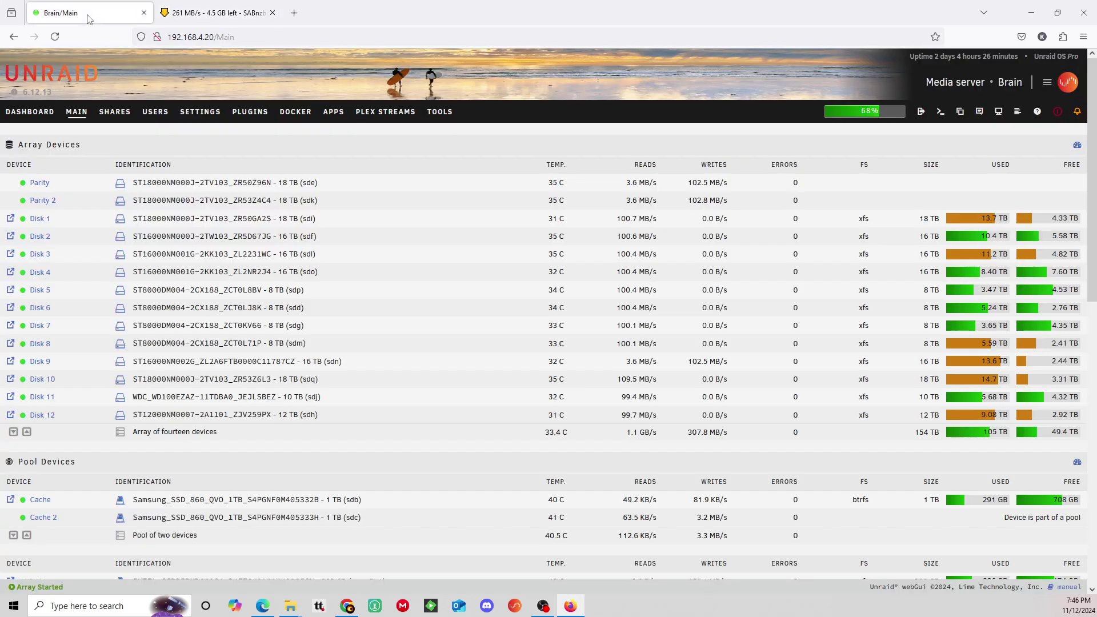
scroll(808, 366, down, 3)
scroll(809, 366, down, 2)
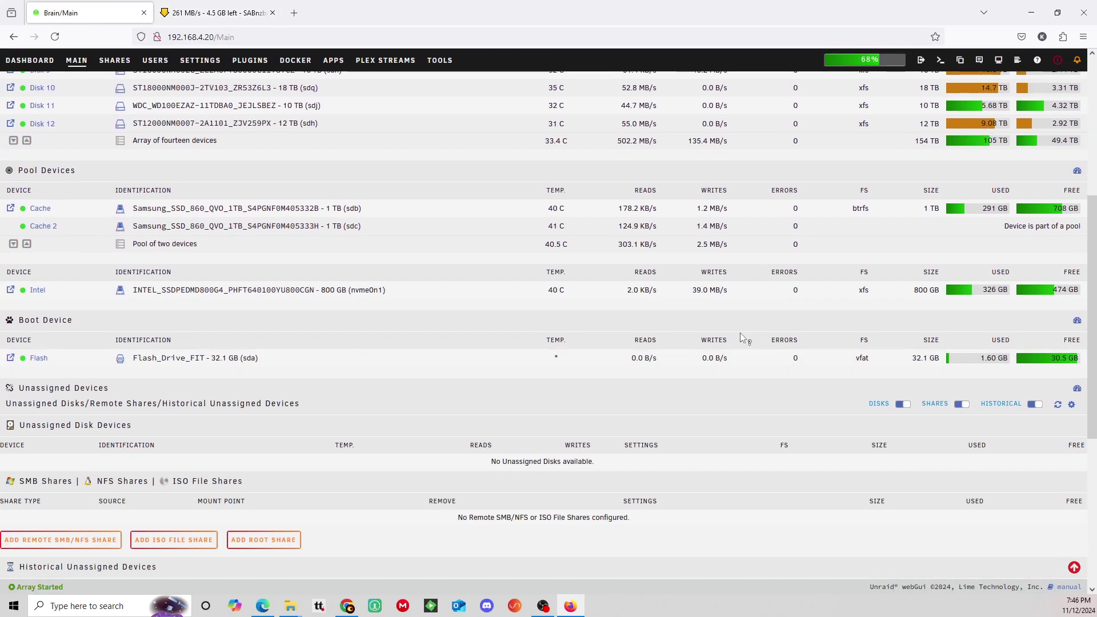
drag(694, 293, 718, 293)
click(705, 294)
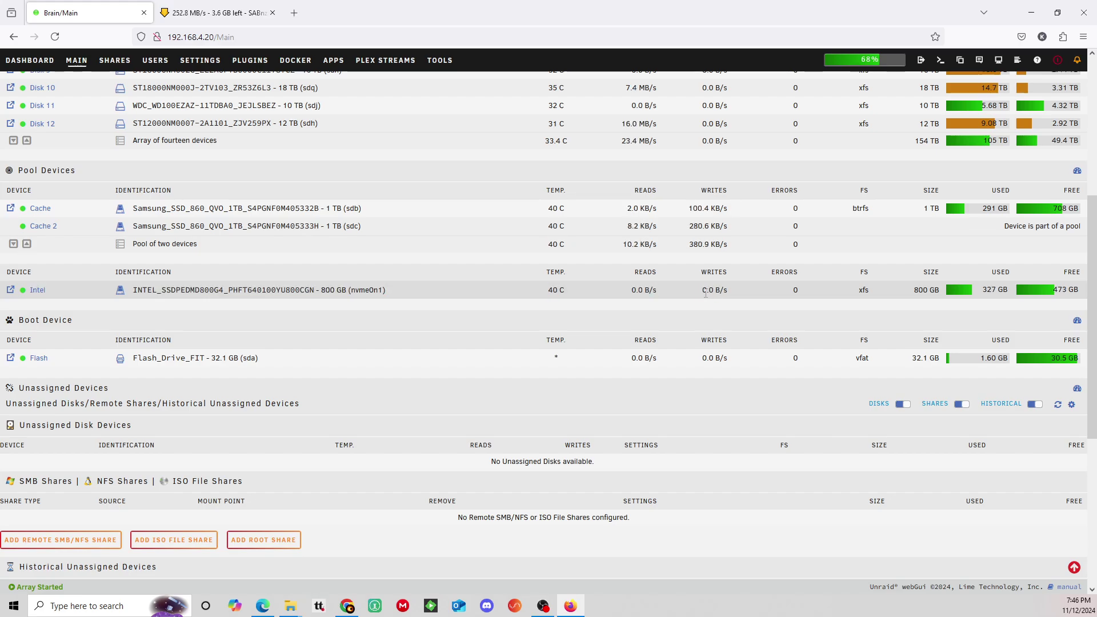
drag(699, 294, 717, 291)
click(715, 291)
click(717, 292)
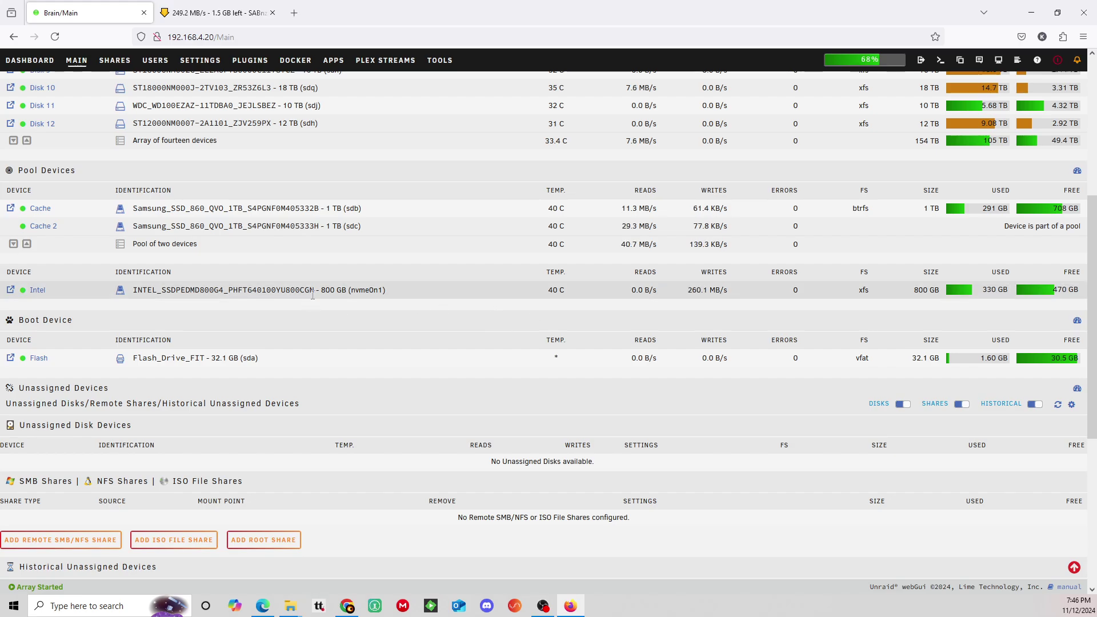
Step: Compare the identification and activity of the Intel NVMe drive with the two Samsung cache SSDs under Pool Devices
drag(313, 295, 142, 292)
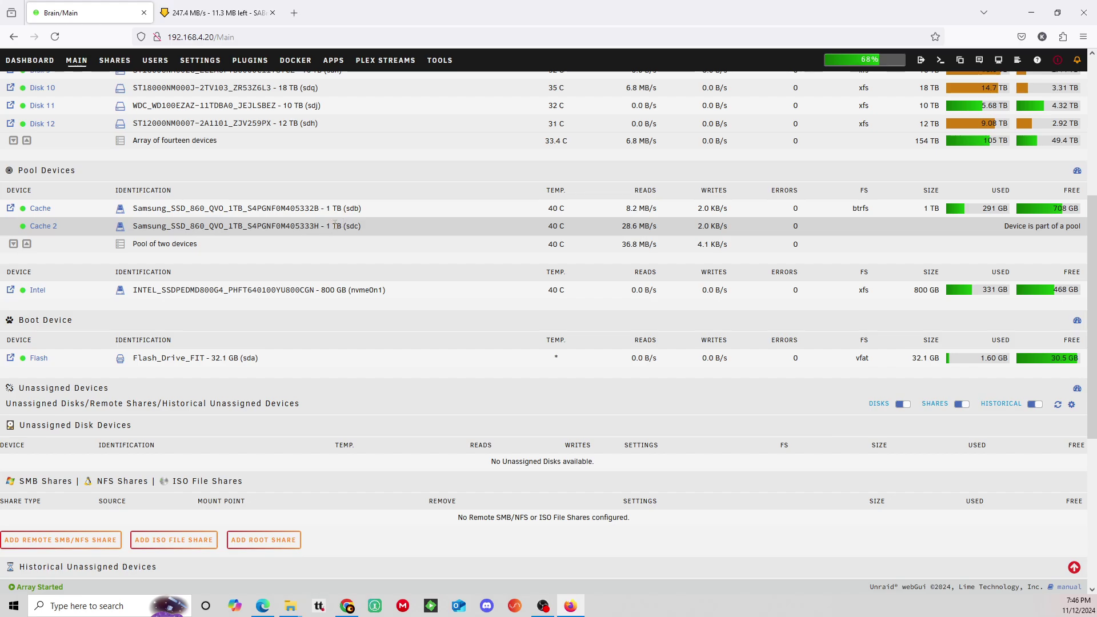
drag(320, 226, 258, 209)
click(259, 223)
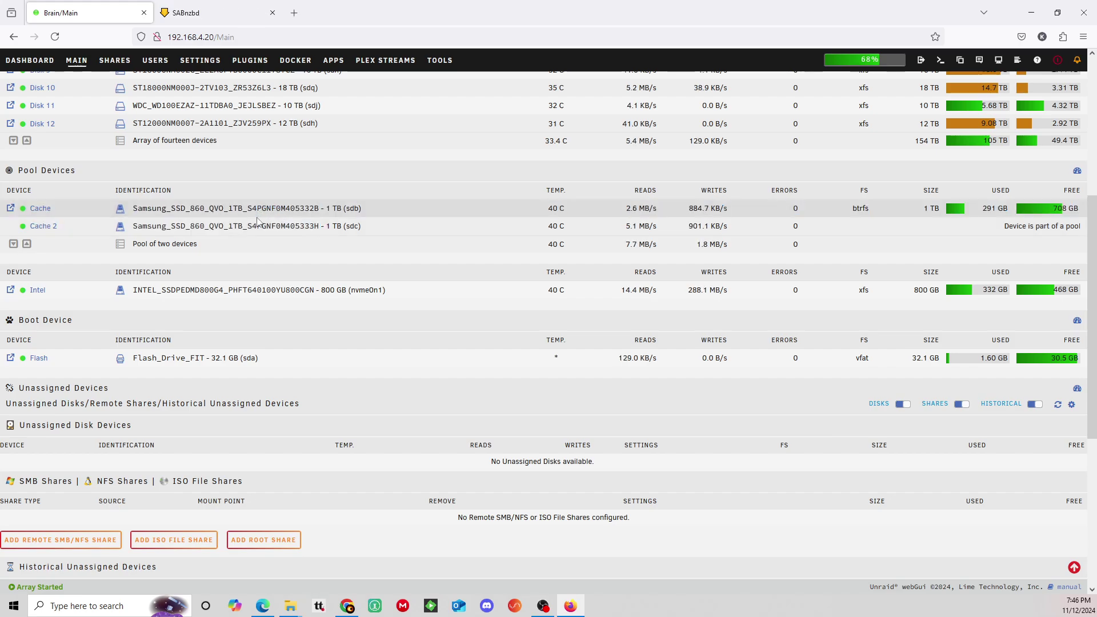
drag(318, 226, 289, 227)
click(317, 226)
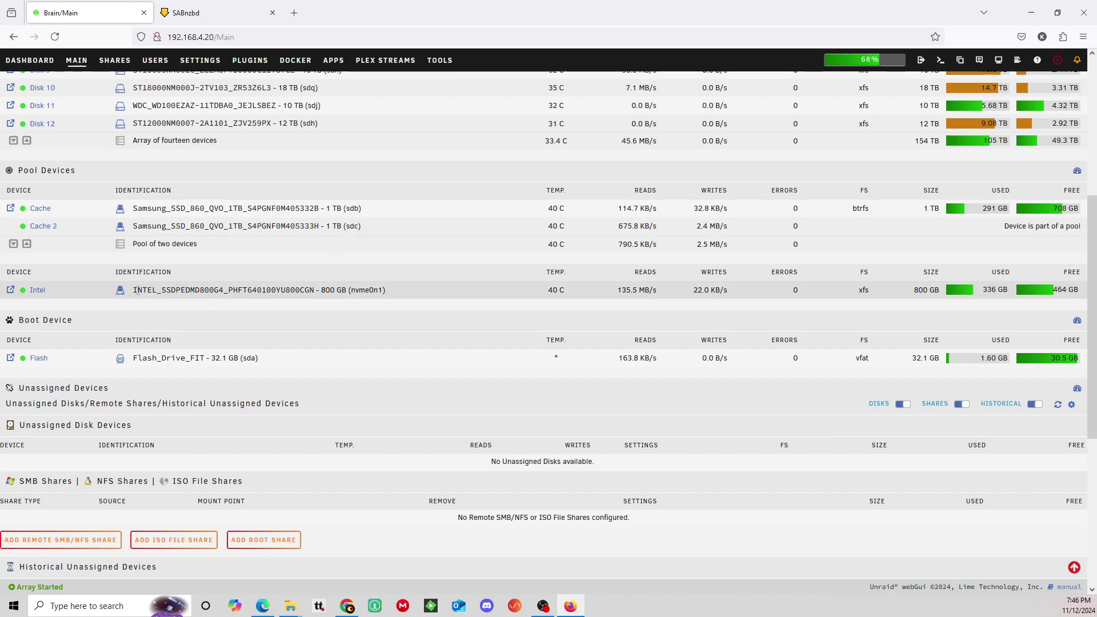
drag(133, 291, 220, 288)
click(220, 288)
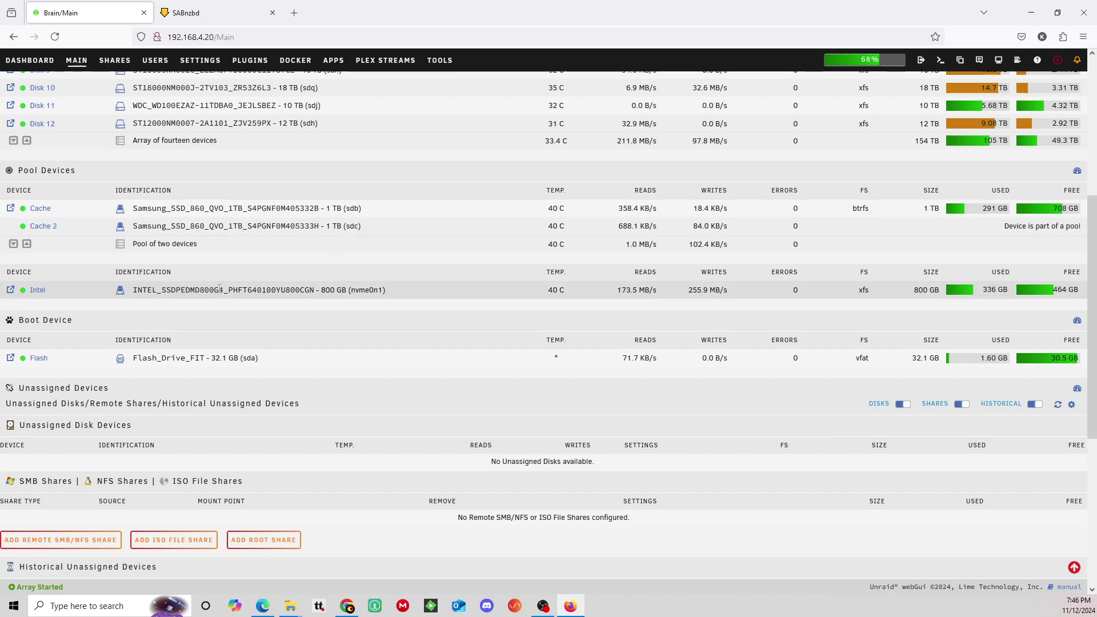
drag(133, 290, 195, 290)
click(202, 288)
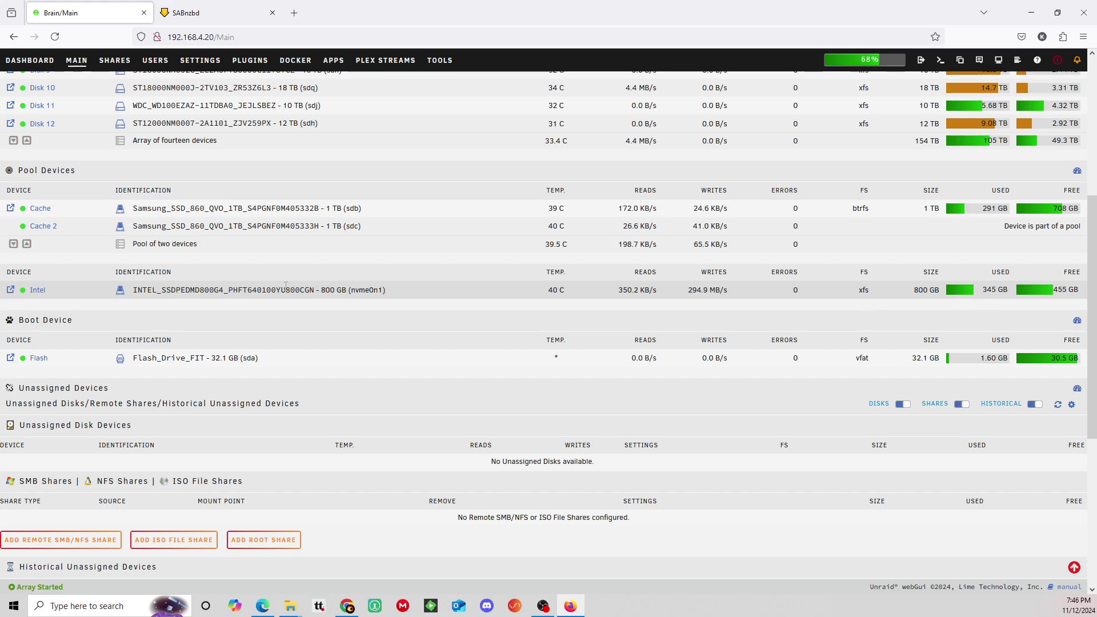
drag(136, 292, 185, 290)
click(242, 160)
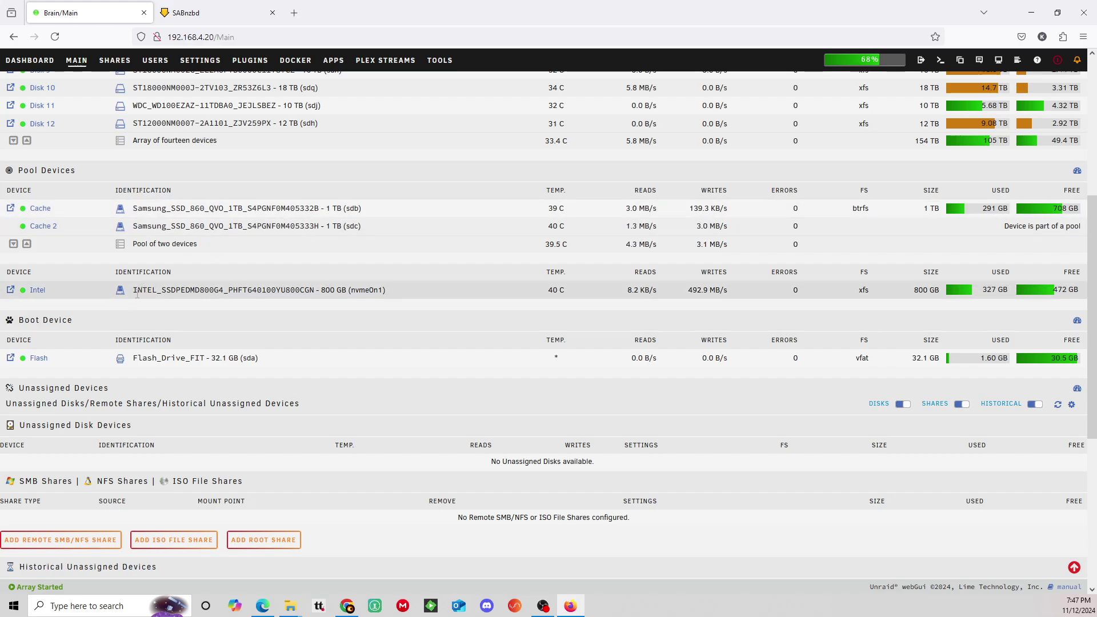
drag(137, 294, 255, 296)
Step: Open the Transcode fast share's settings and review its primary storage, secondary storage and security options
scroll(253, 297, up, 5)
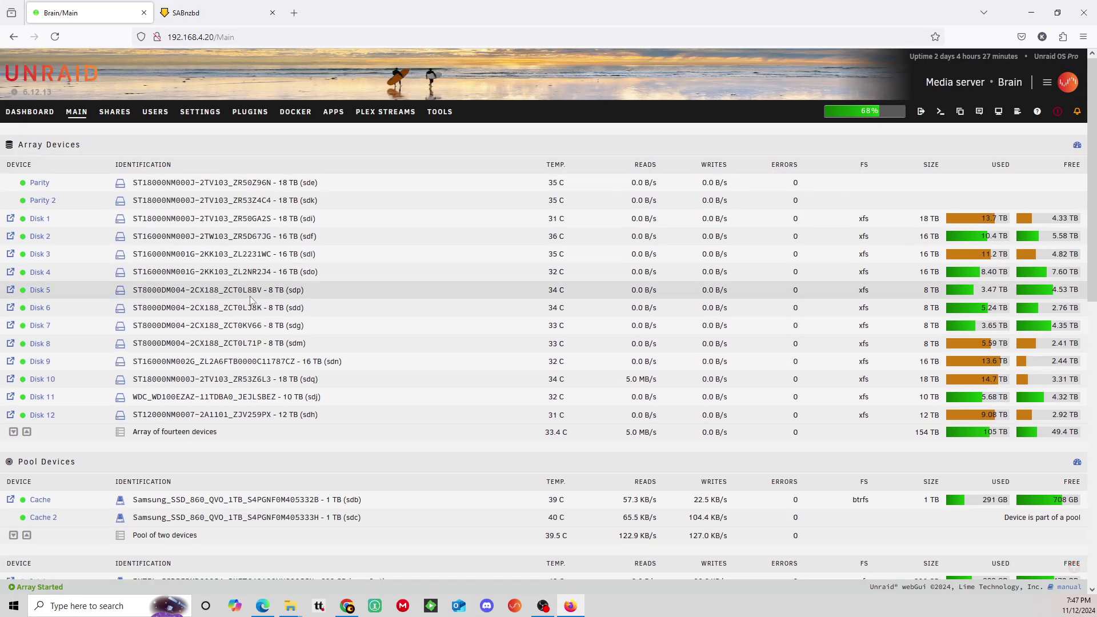
click(115, 111)
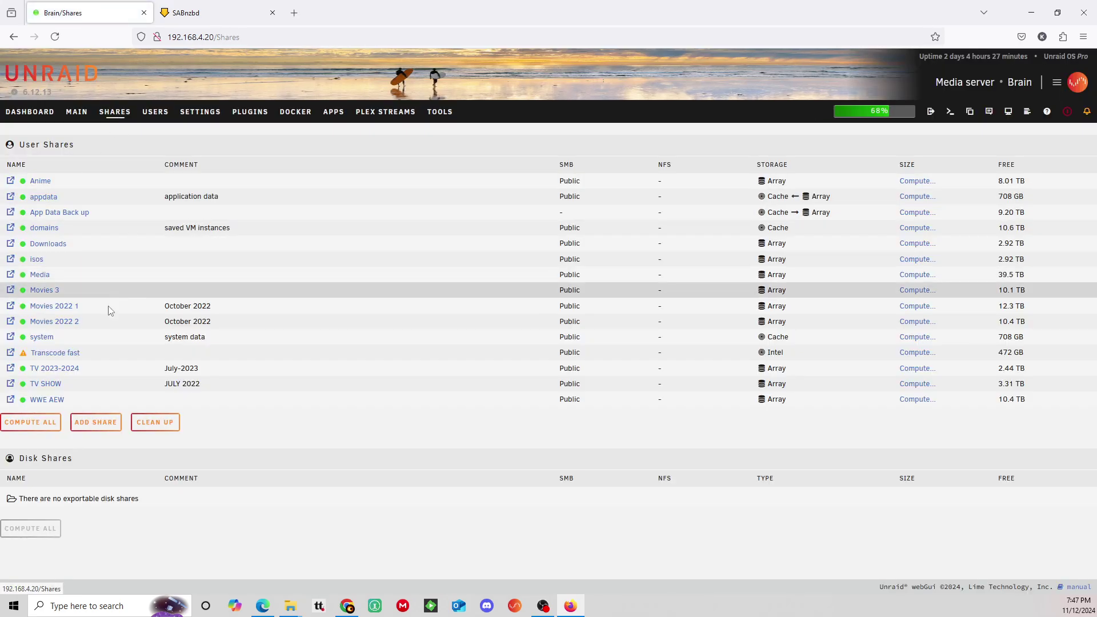
click(62, 353)
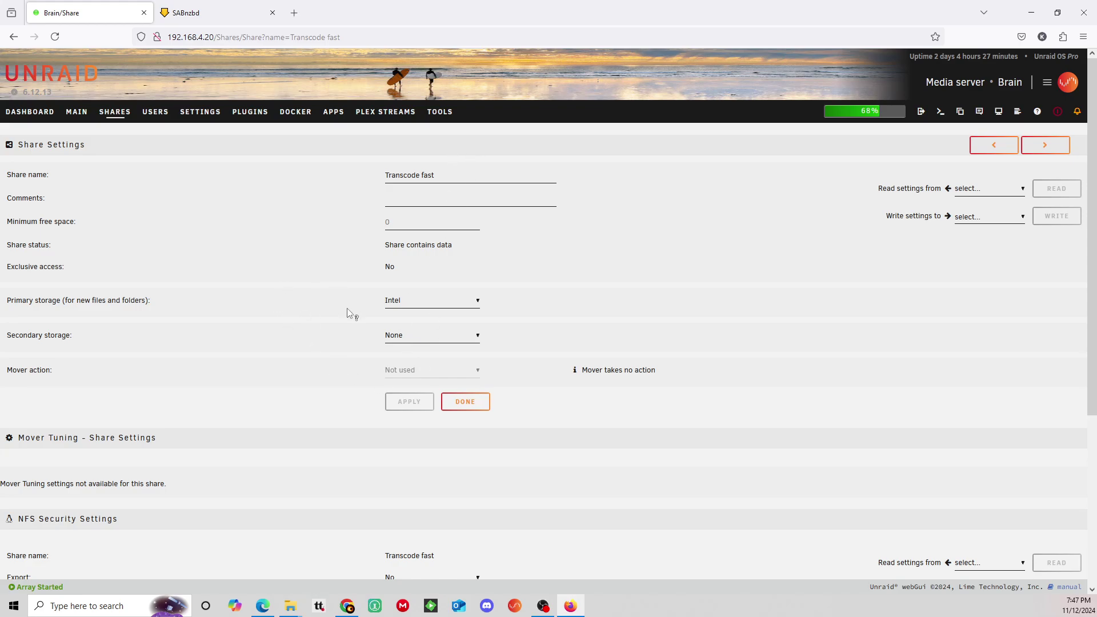
scroll(348, 414, down, 3)
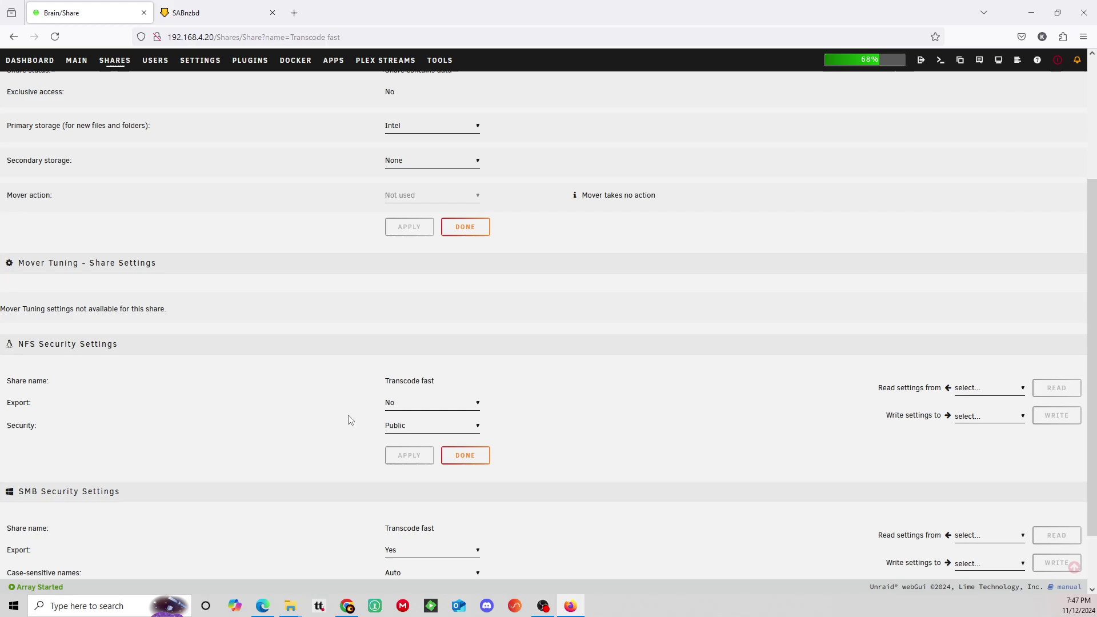
scroll(348, 417, up, 3)
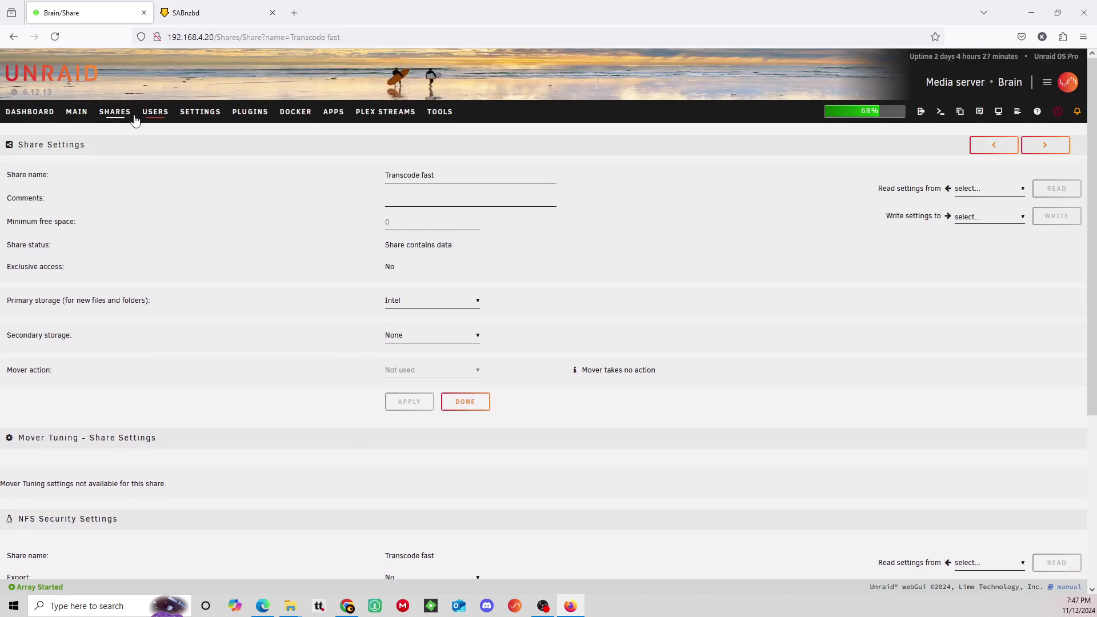
Step: Return from the share list to the device overview and check the Intel pool drive's activity
click(117, 113)
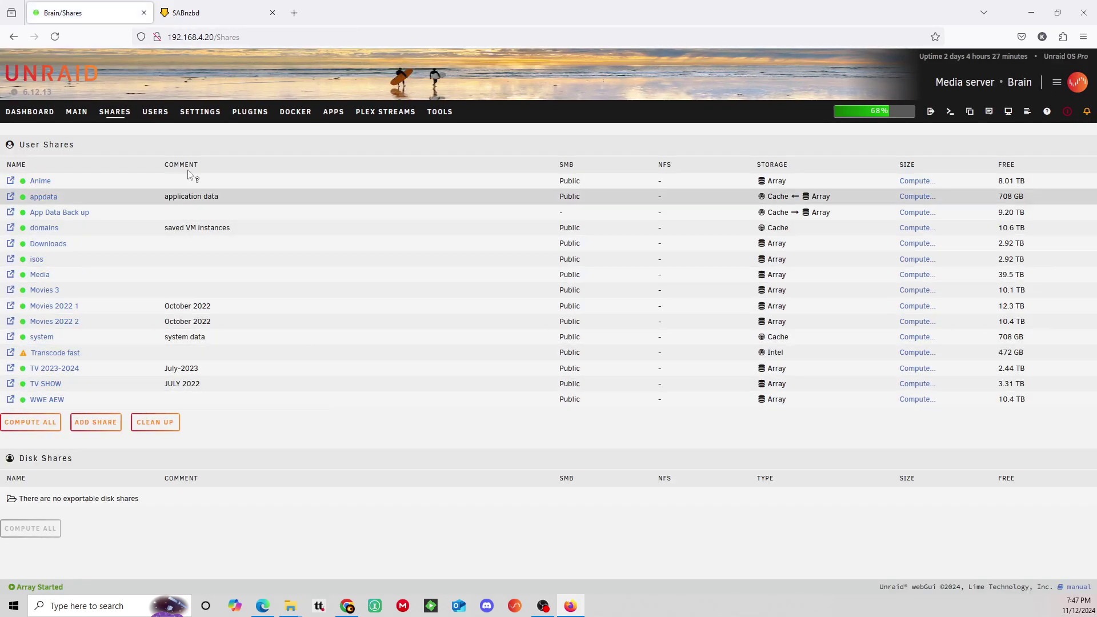
click(78, 112)
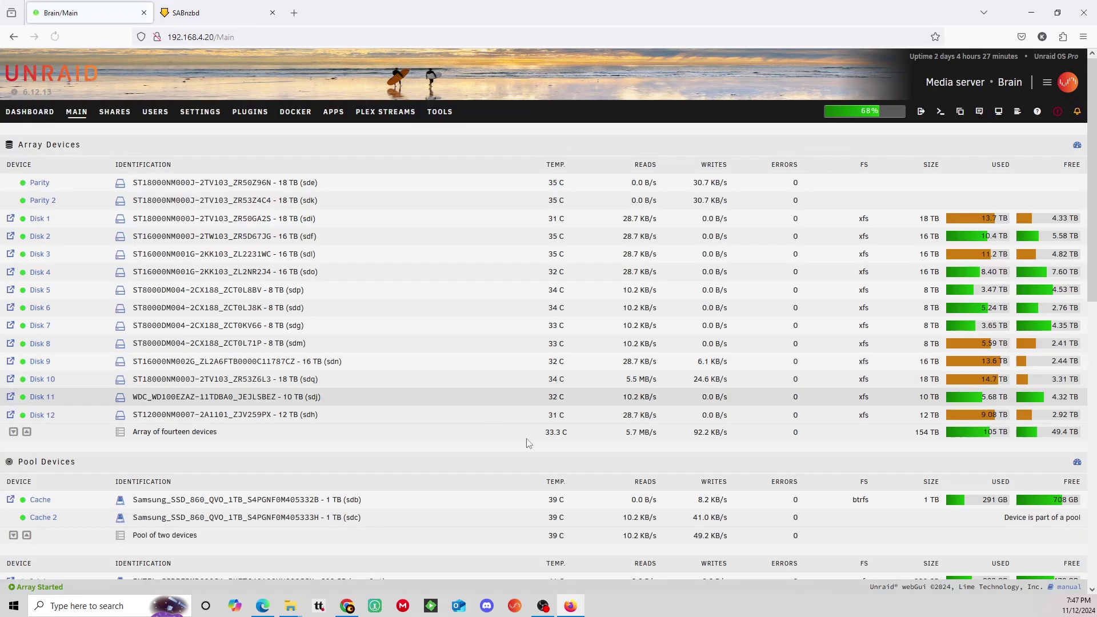
scroll(718, 386, down, 5)
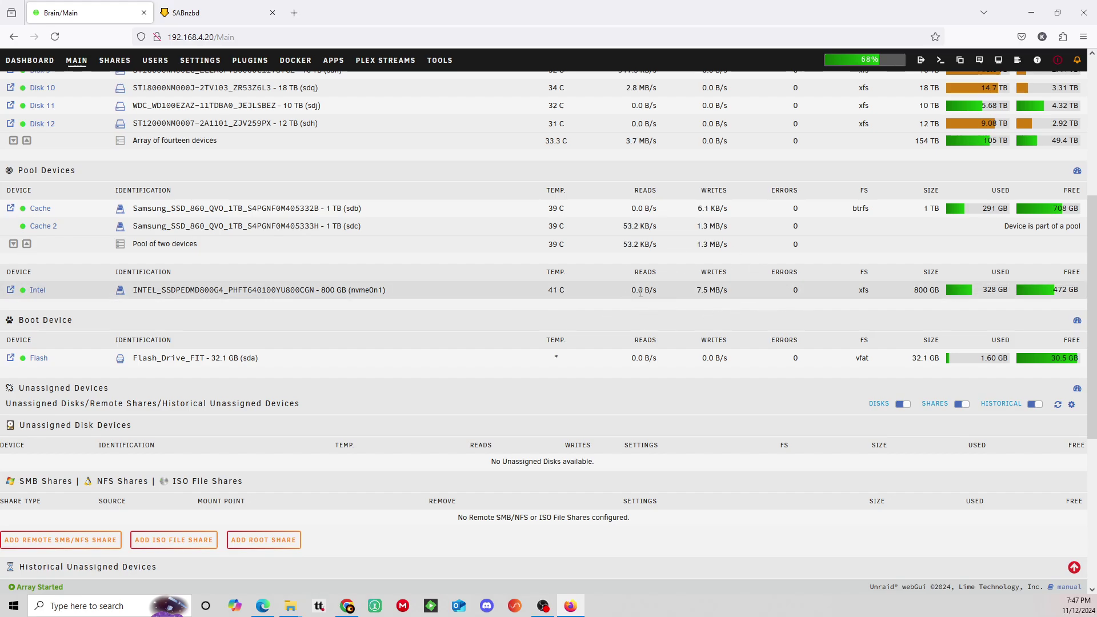
Step: Open SABnzbd's folder configuration and examine the temporary and completed download folder paths
click(216, 17)
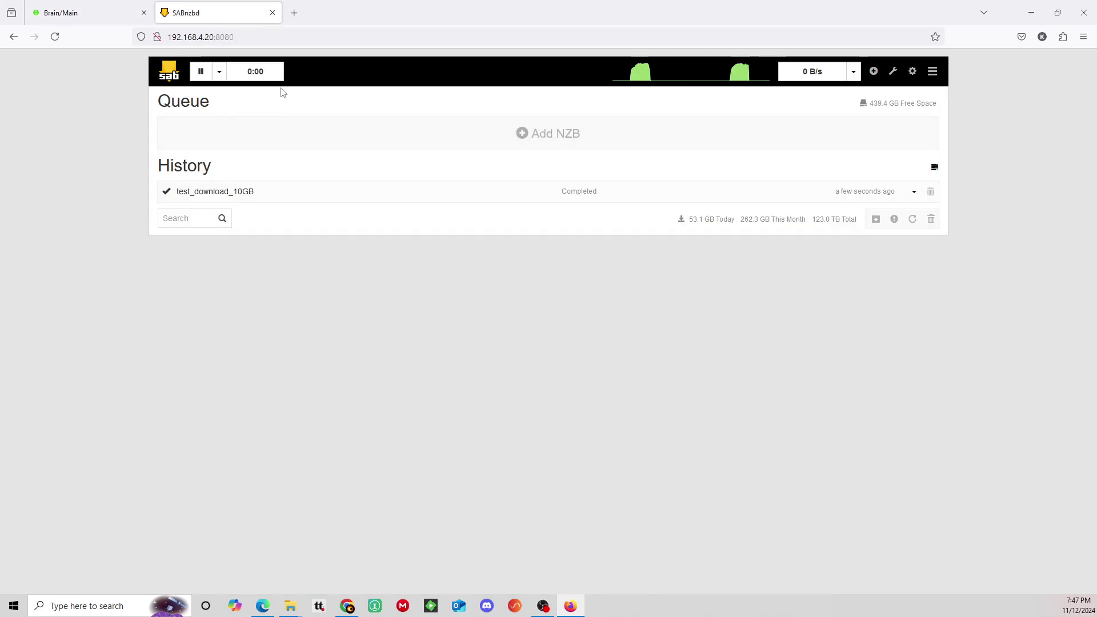
click(912, 71)
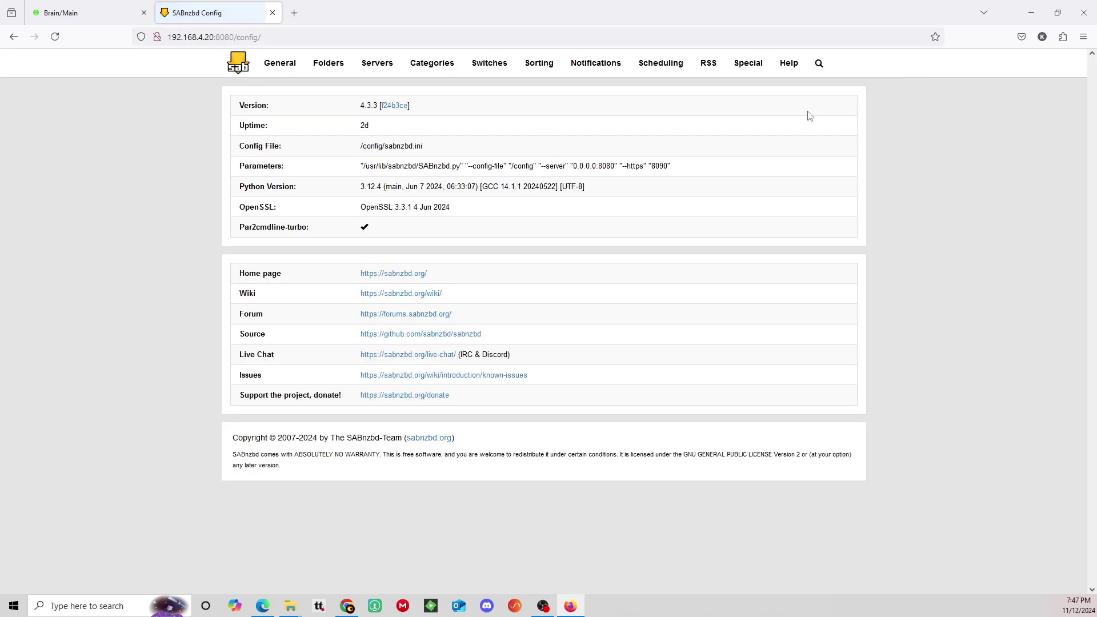
click(329, 68)
click(634, 154)
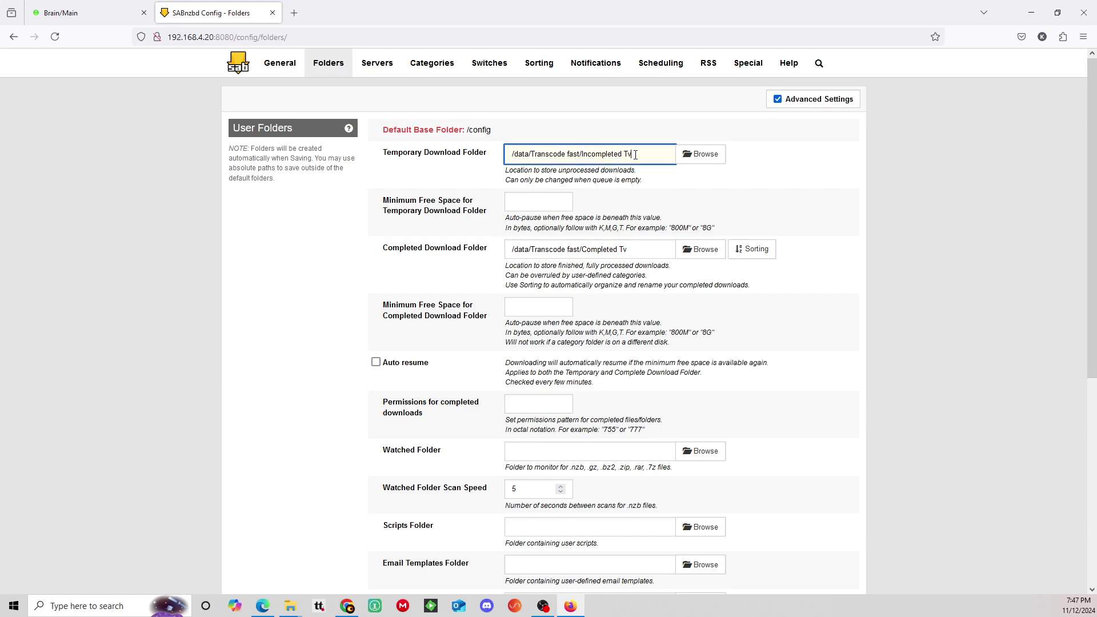
mouse_move(635, 154)
mouse_down()
mouse_move(529, 154)
mouse_move(614, 154)
mouse_up()
drag(546, 250, 677, 263)
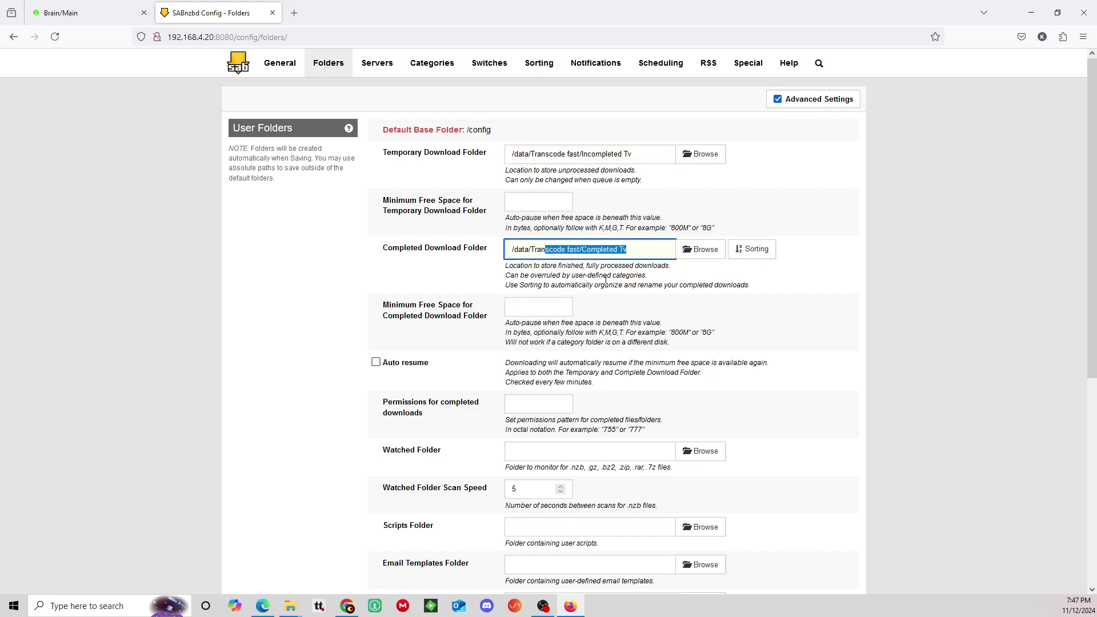
scroll(580, 218, down, 5)
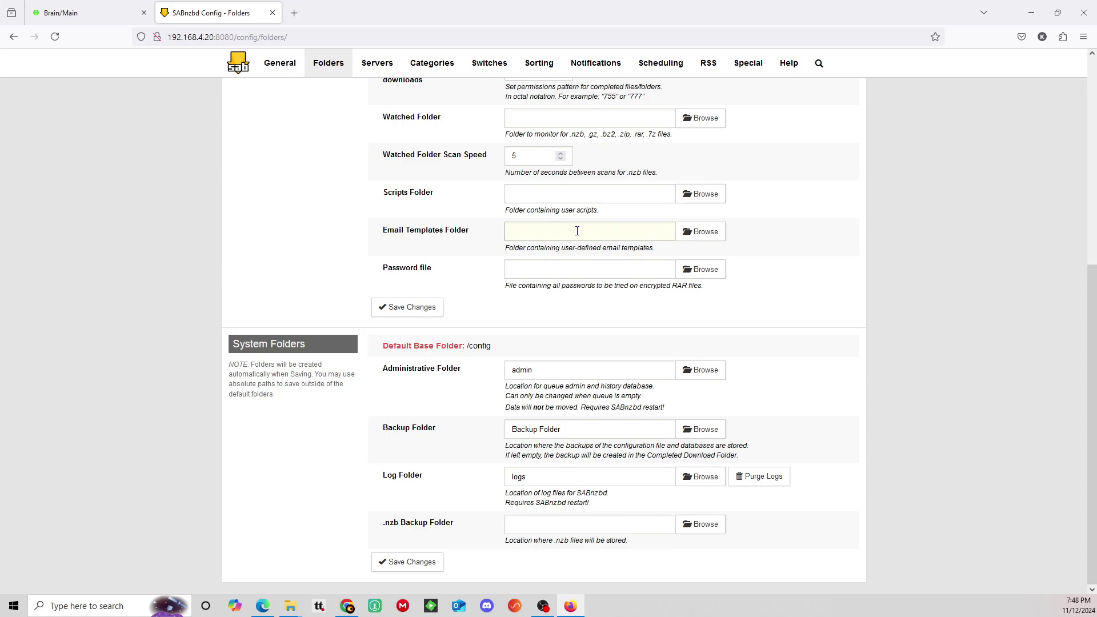
scroll(577, 230, up, 5)
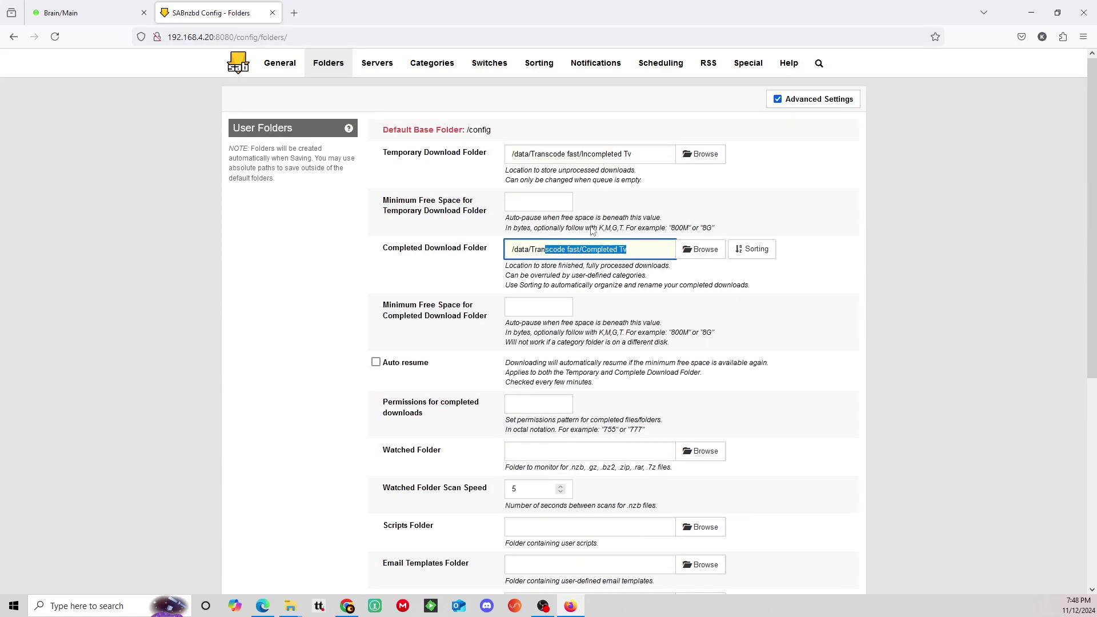
click(588, 155)
drag(635, 152, 508, 153)
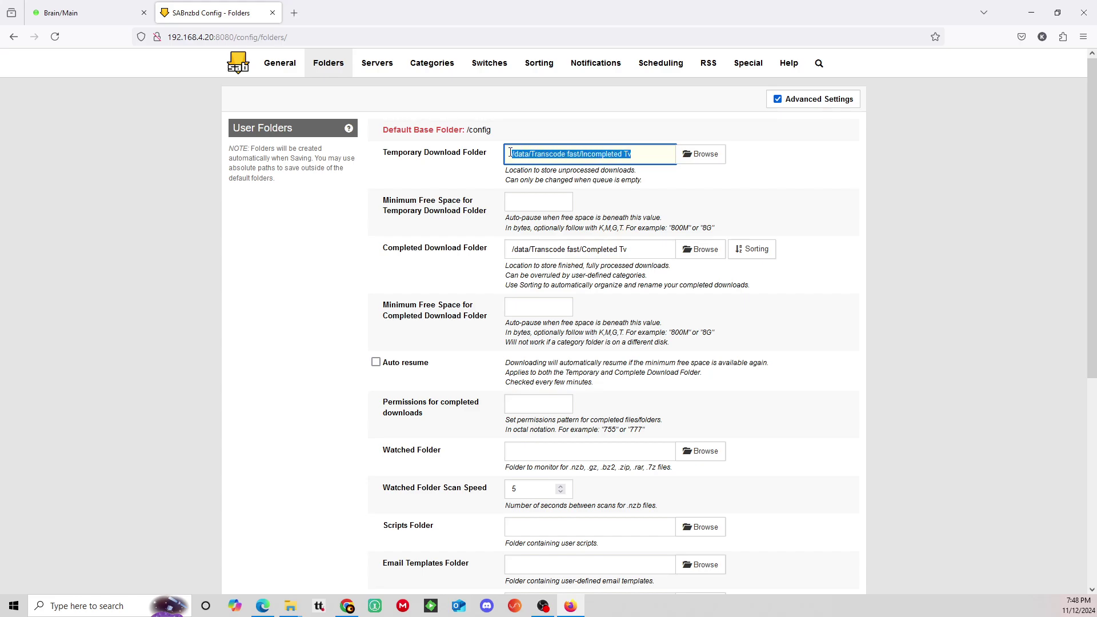
Step: Open SABnzbd's news server configuration
click(377, 65)
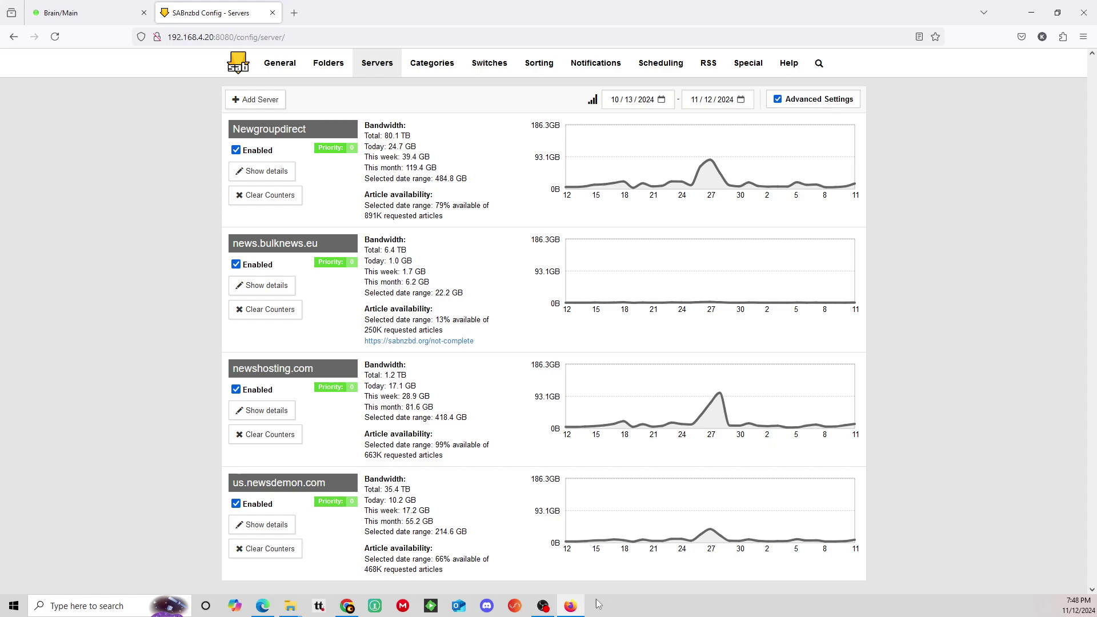
Step: Review the bandwidth statistics of all four news servers, from us.newsdemon.com up to Newgroupdirect
drag(466, 531, 368, 490)
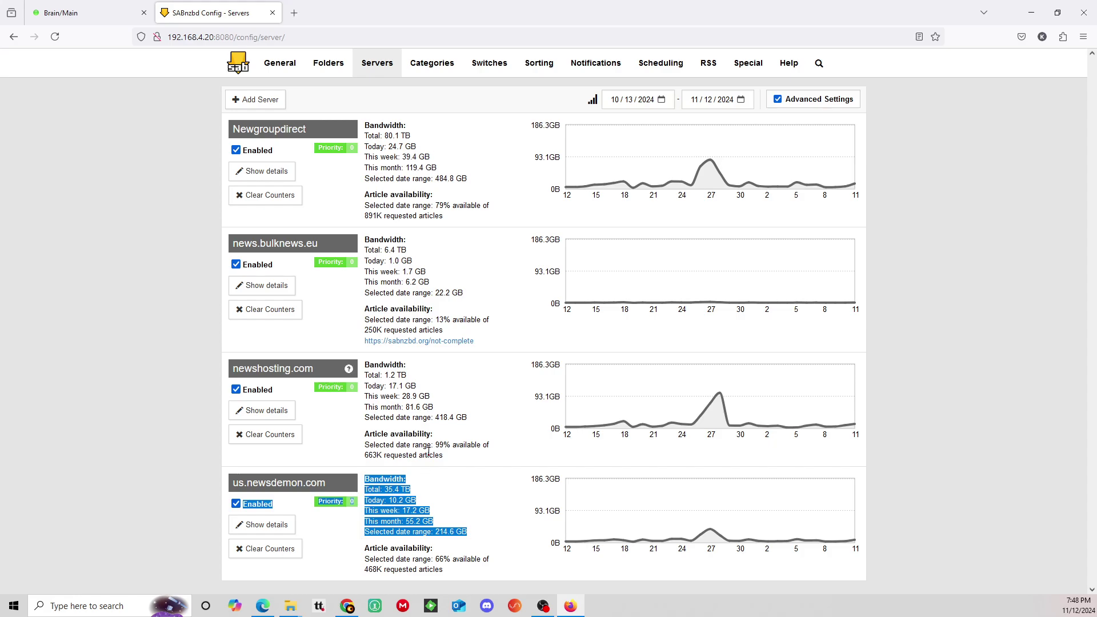
click(454, 455)
drag(472, 423, 254, 388)
drag(477, 293, 365, 239)
drag(443, 178, 379, 125)
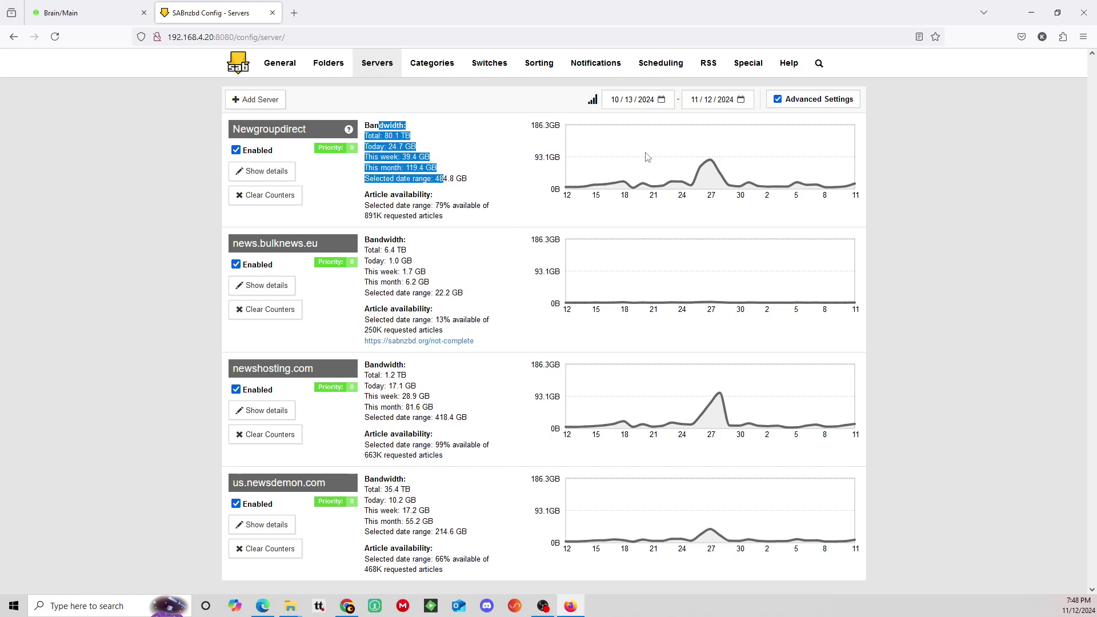
click(547, 102)
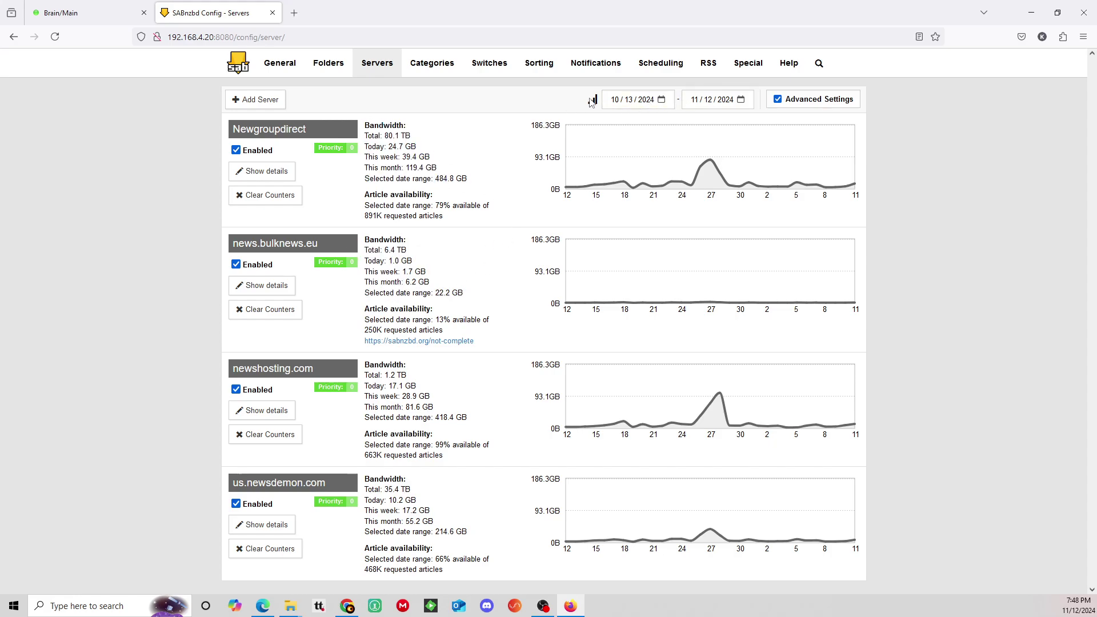
Step: Set the start date of the server statistics range to 07/13/2020 and inspect the longer bandwidth history graphs
click(661, 101)
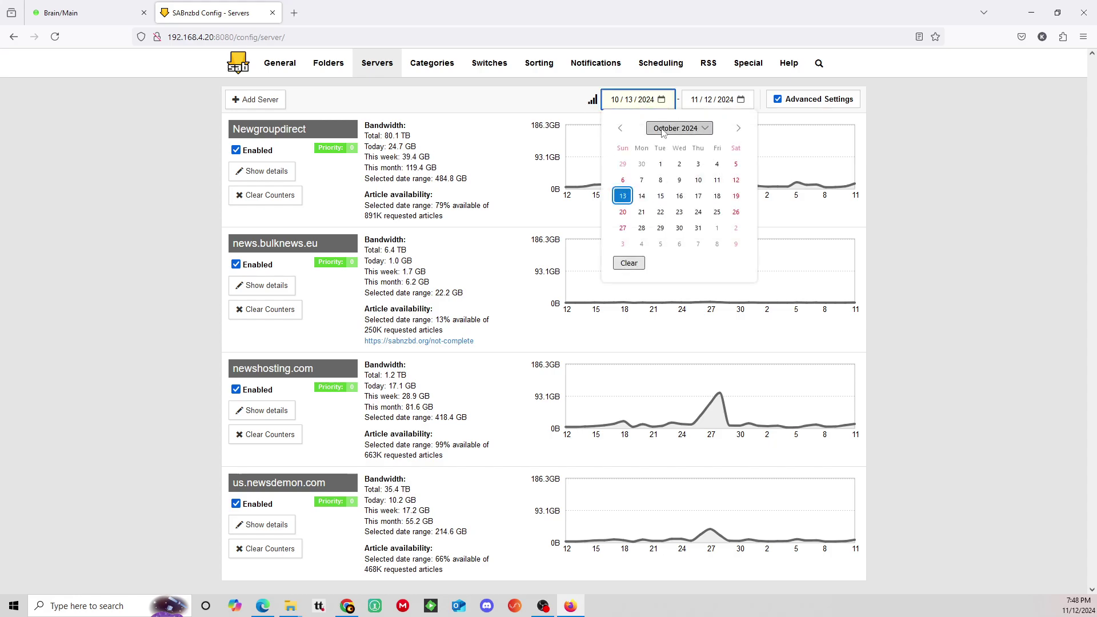
click(676, 129)
click(698, 153)
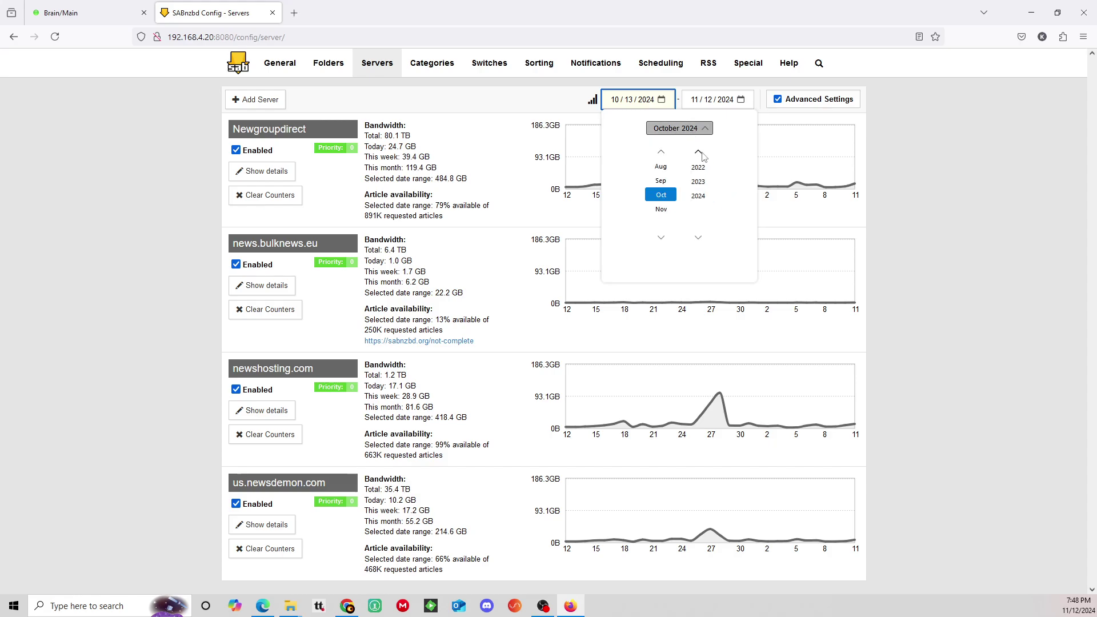
click(697, 153)
click(698, 152)
click(698, 152)
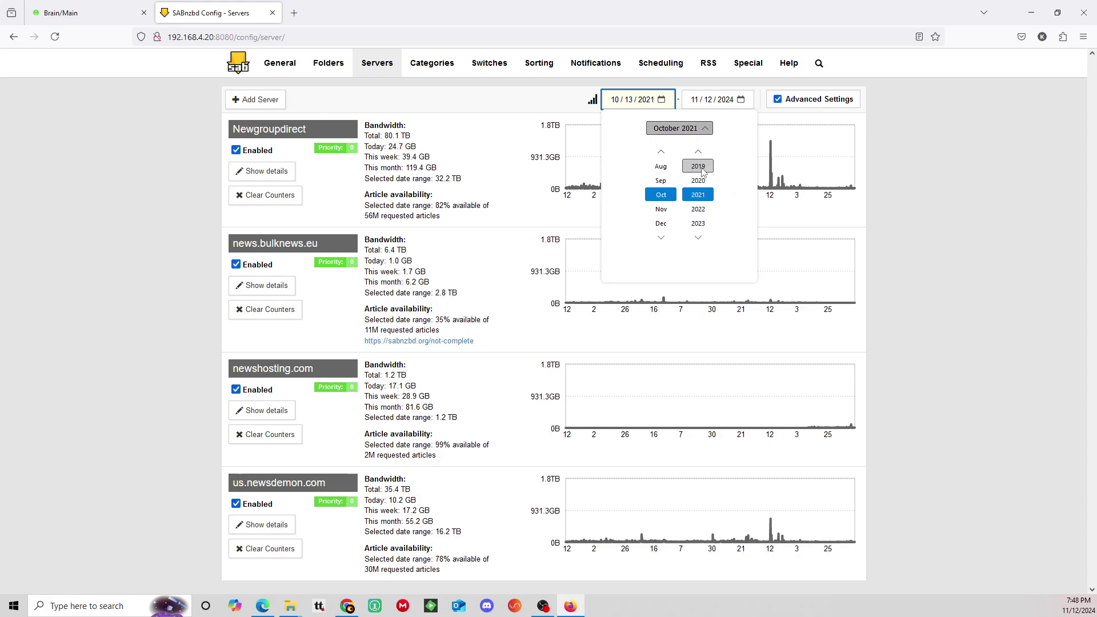
click(661, 152)
click(660, 153)
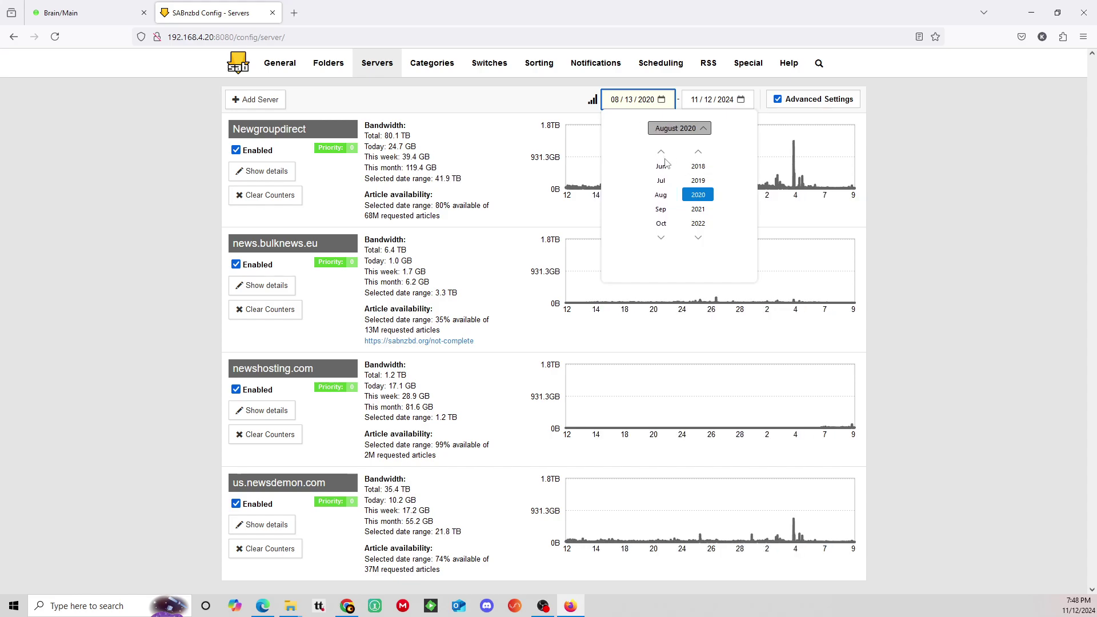
click(662, 154)
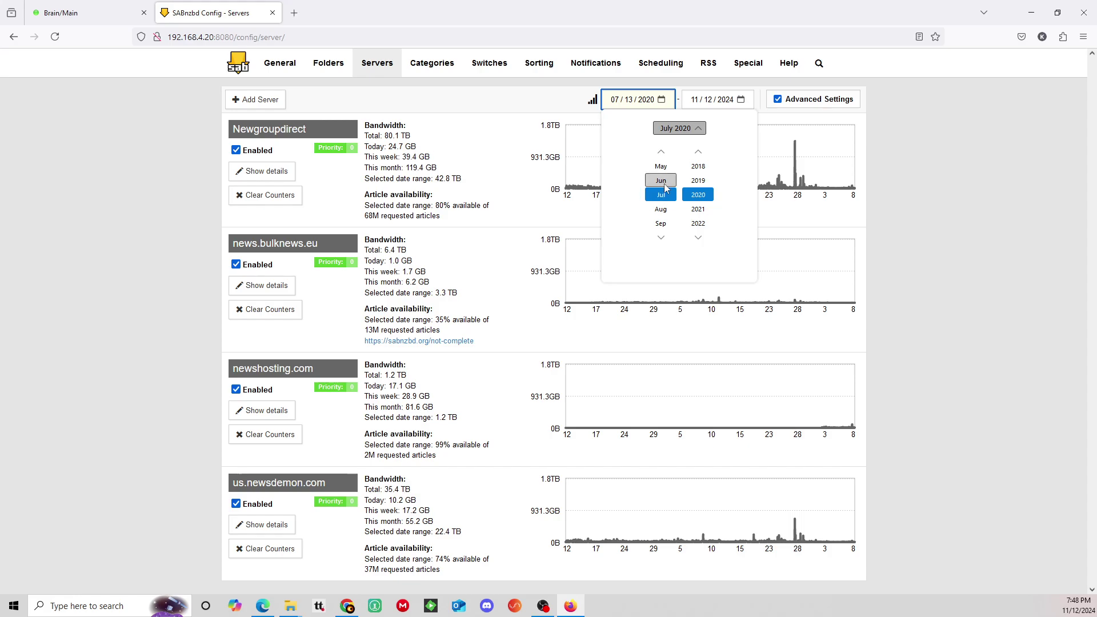
click(534, 163)
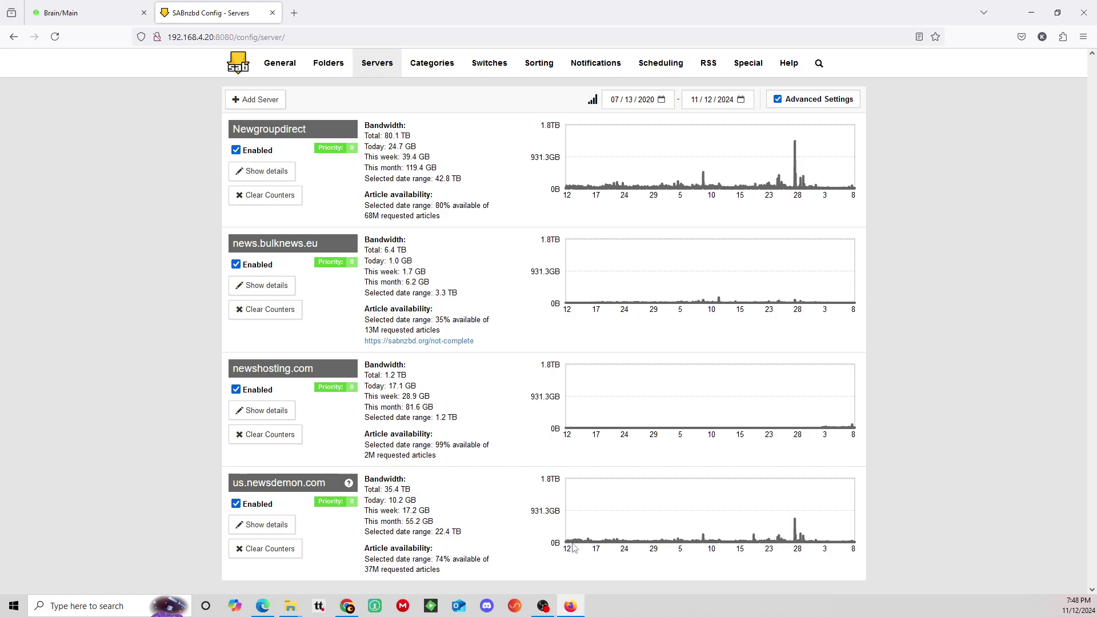
double_click(571, 190)
click(238, 65)
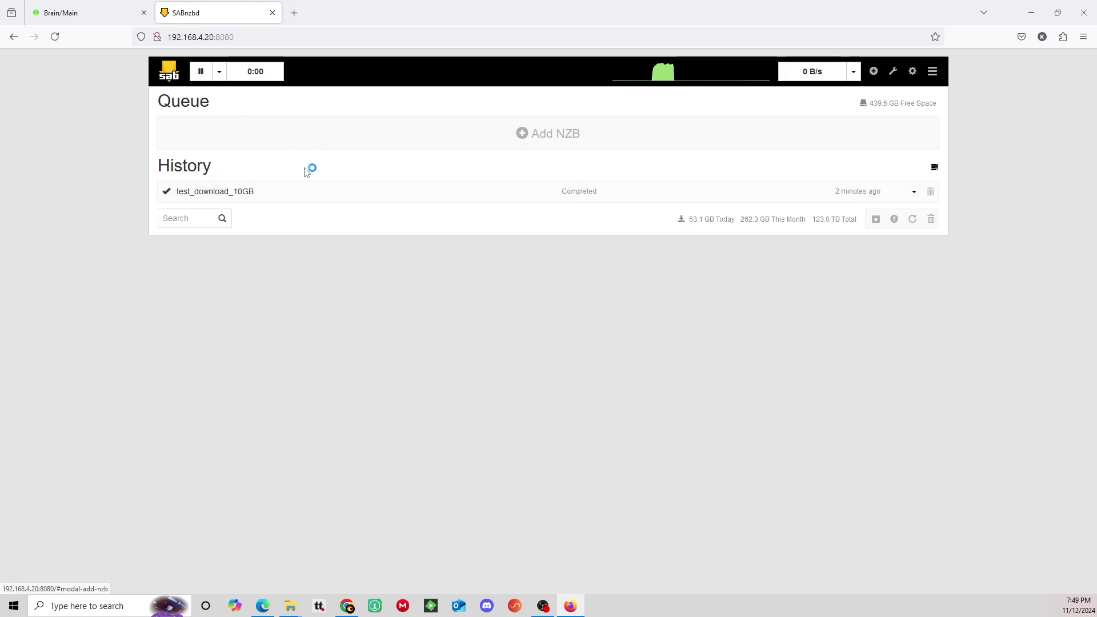
click(81, 16)
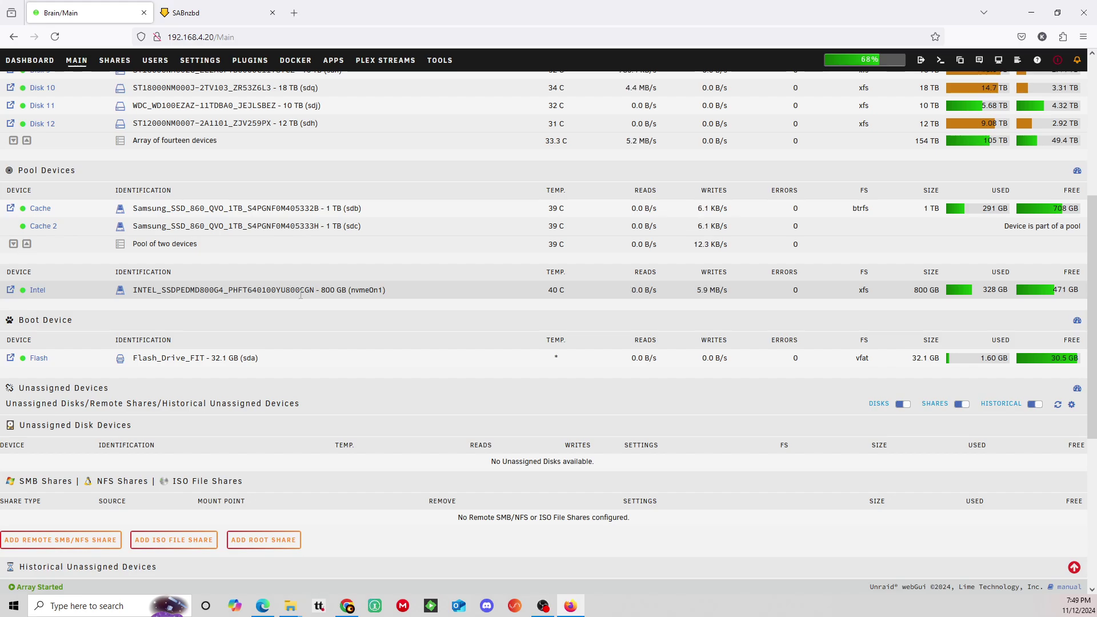
click(287, 207)
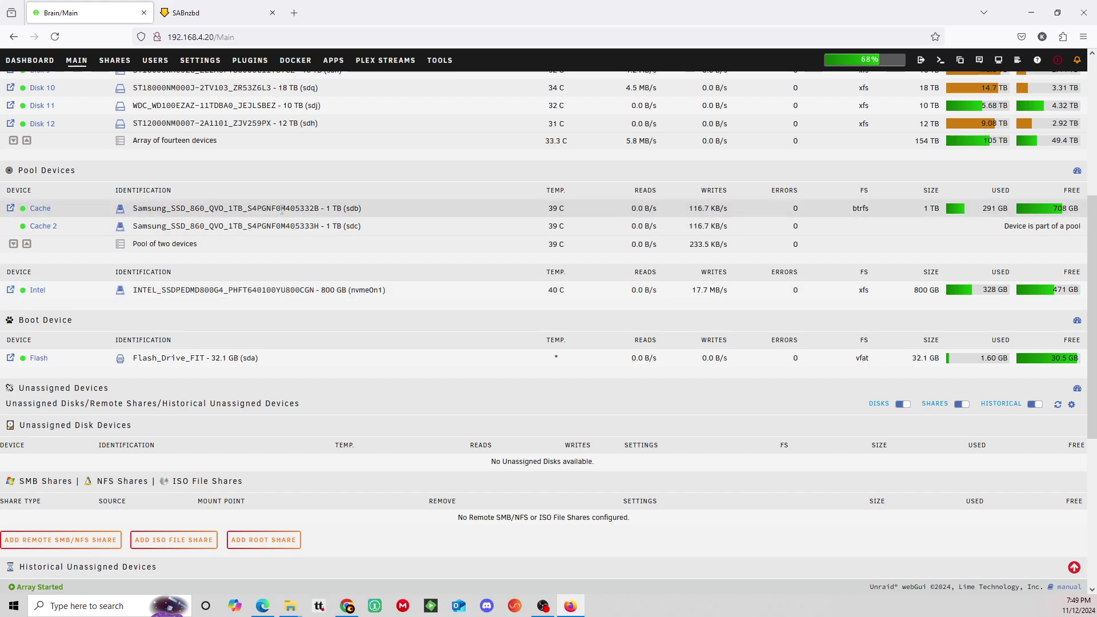
drag(281, 207, 247, 208)
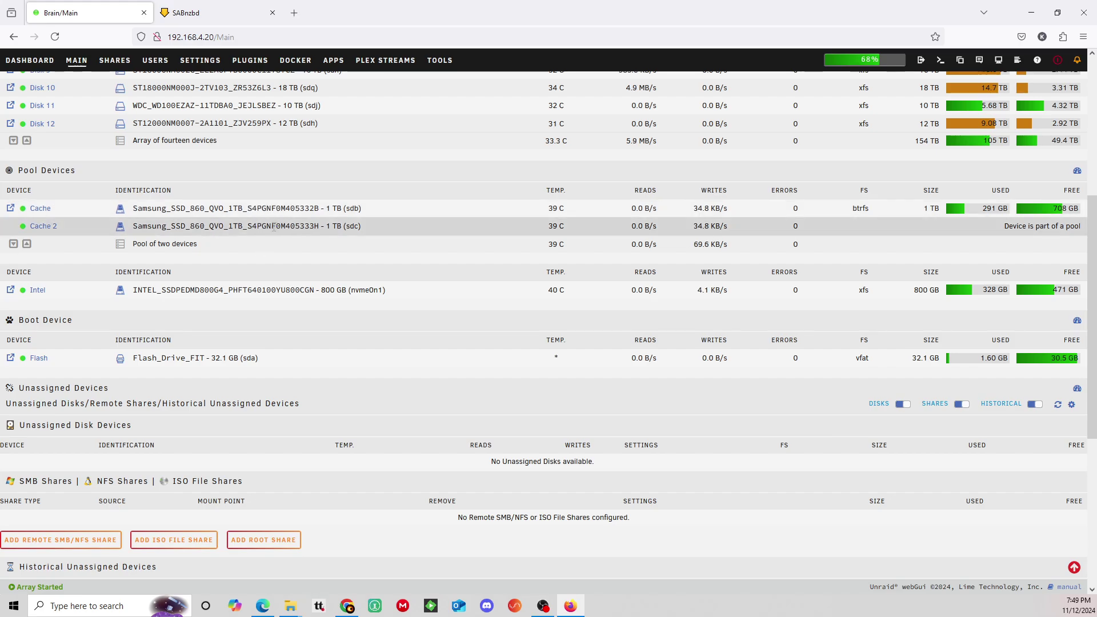
drag(291, 290, 247, 290)
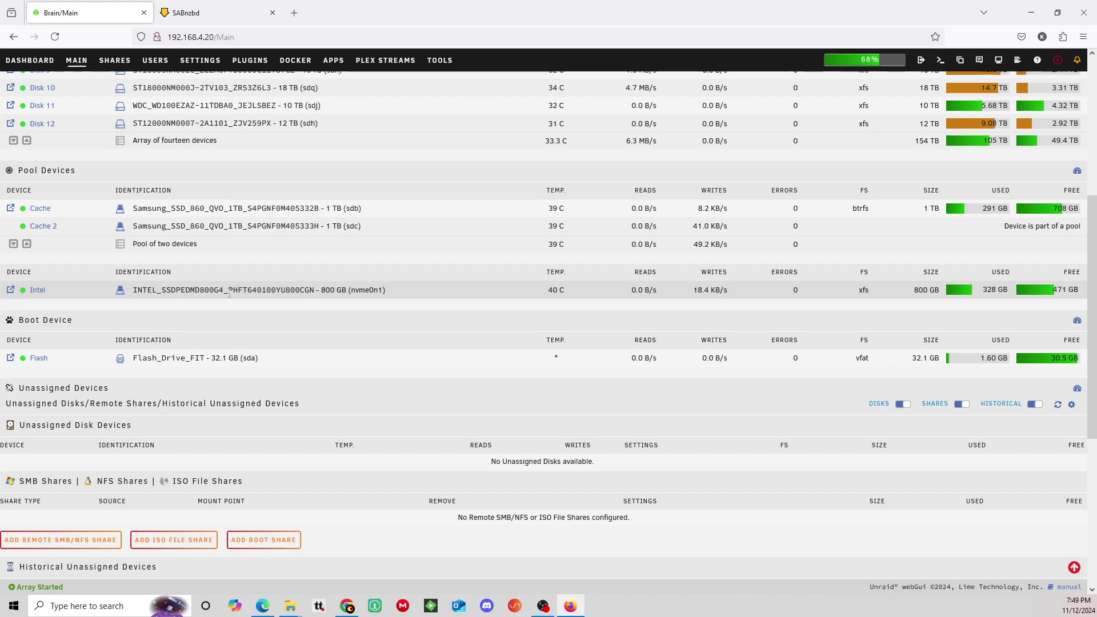
scroll(71, 147, up, 5)
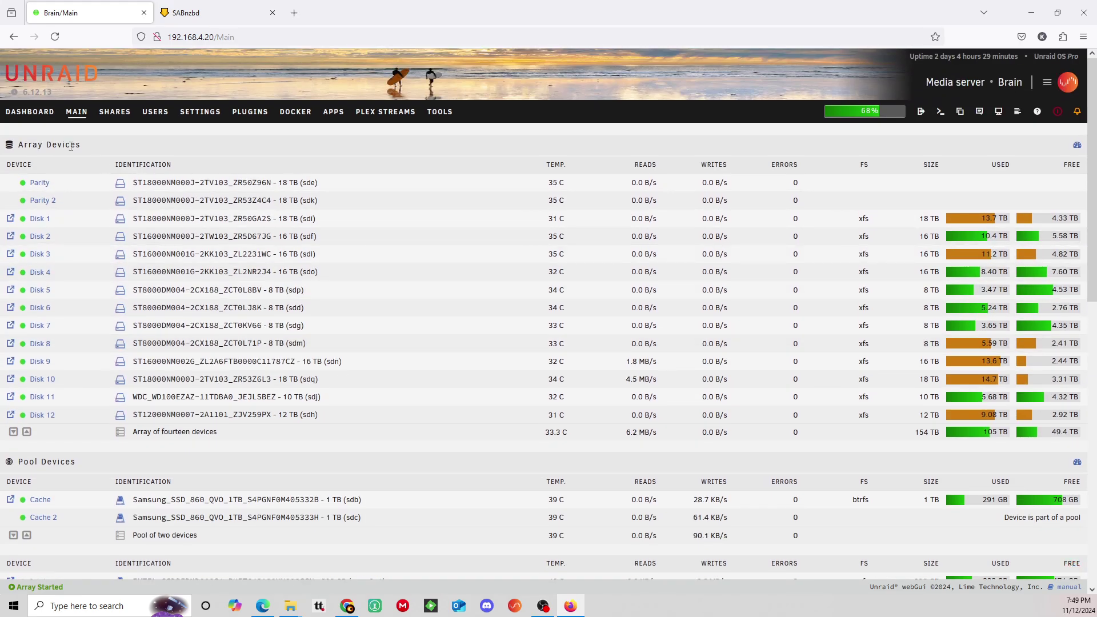
Step: Open the Unraid dashboard and examine the processor load per core
click(29, 112)
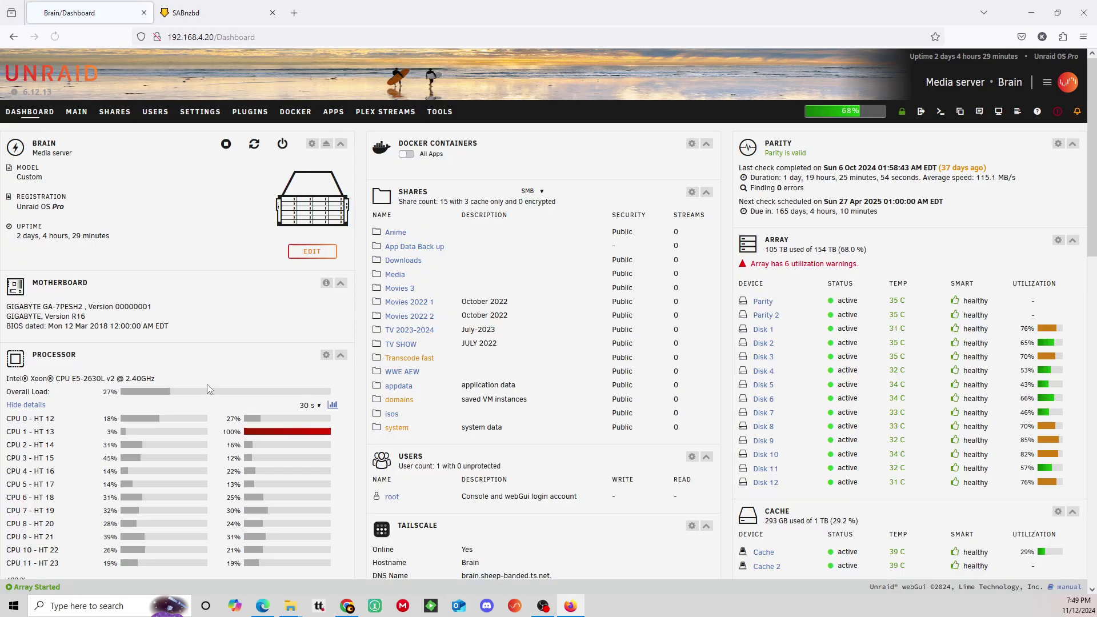
scroll(207, 388, down, 5)
scroll(218, 296, up, 2)
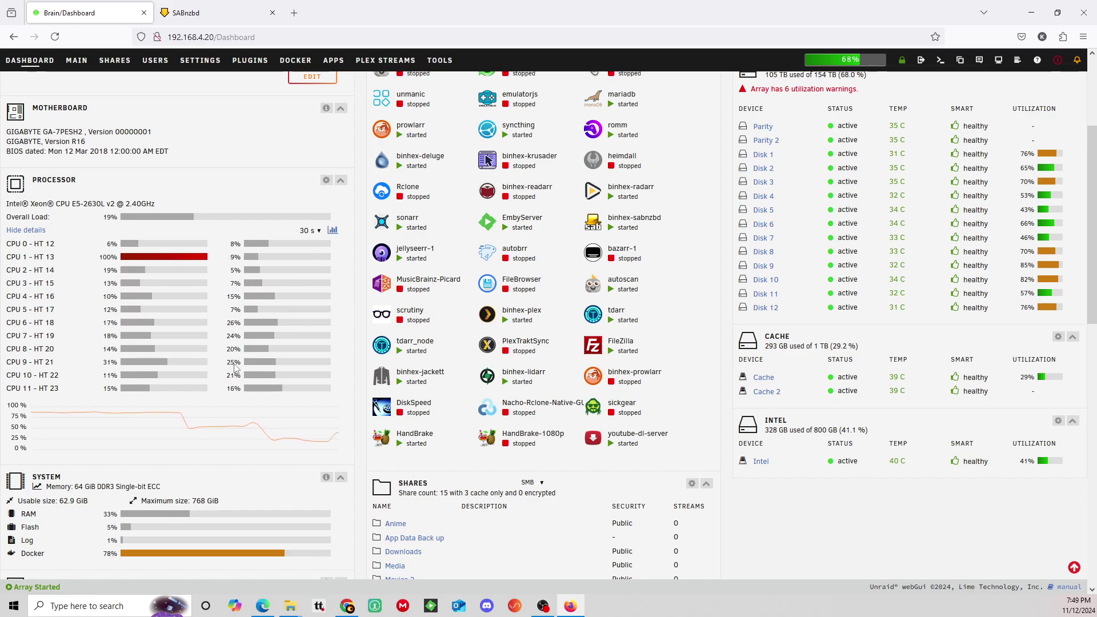
Step: Switch to SABnzbd and add test_download_10GB.nzb from the Downloads folder to the queue
click(219, 12)
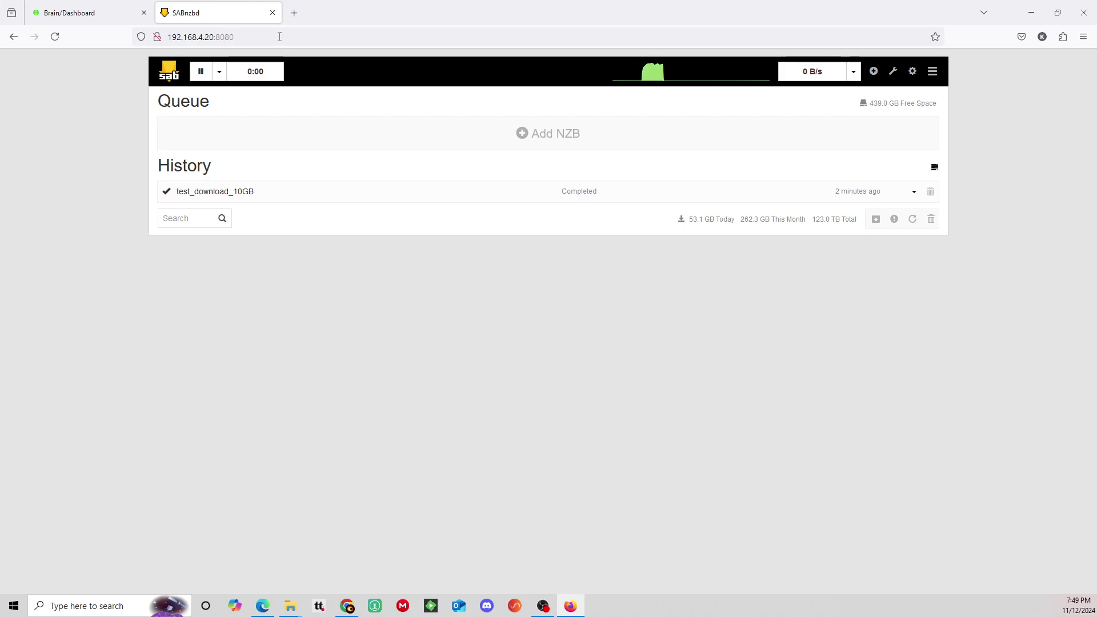
click(558, 143)
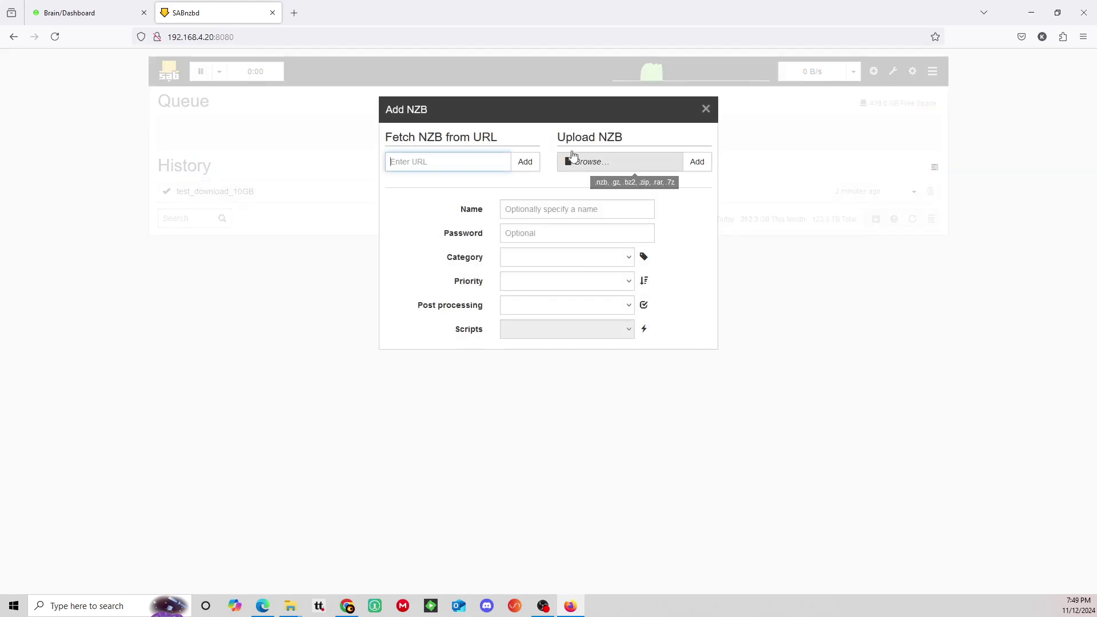
click(640, 166)
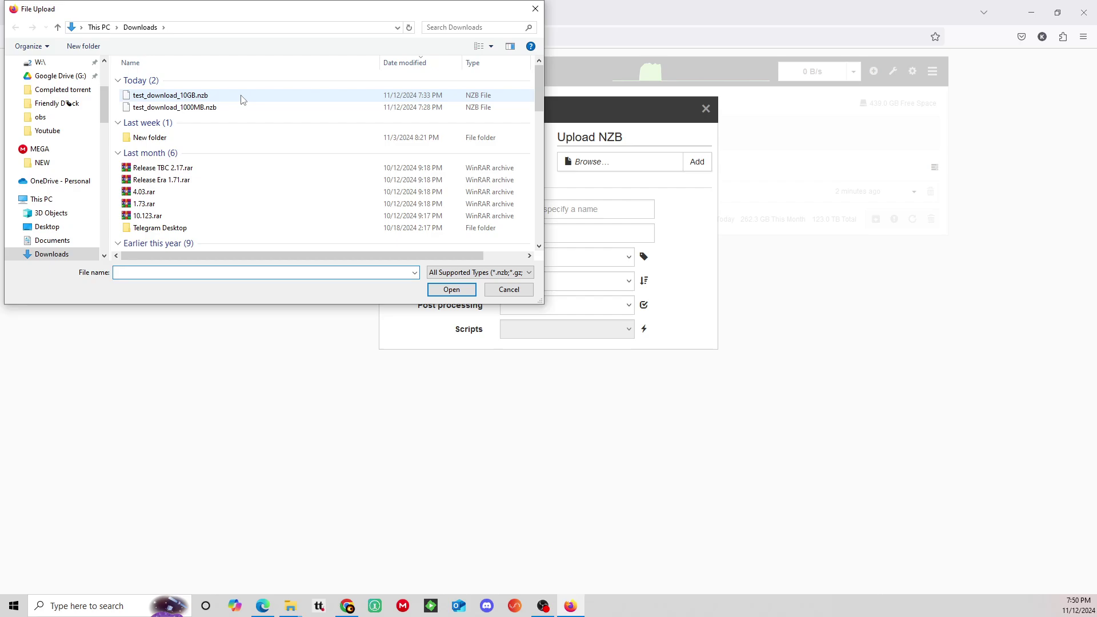
click(241, 97)
click(451, 290)
click(697, 161)
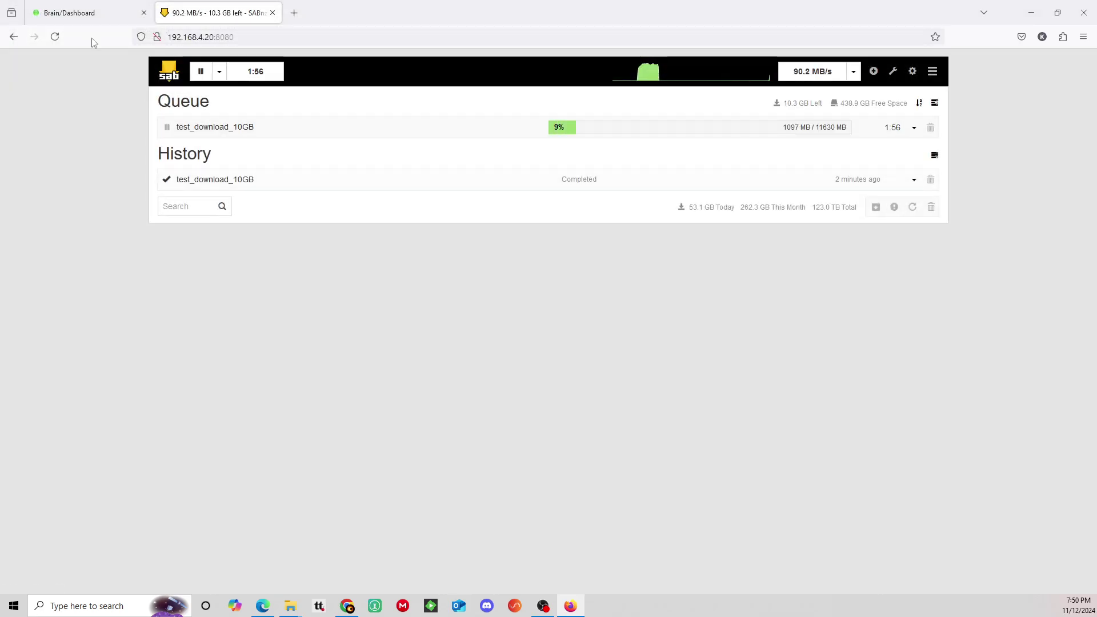
Step: Check the processor load on the Unraid dashboard during the download and return to the SABnzbd queue
click(75, 13)
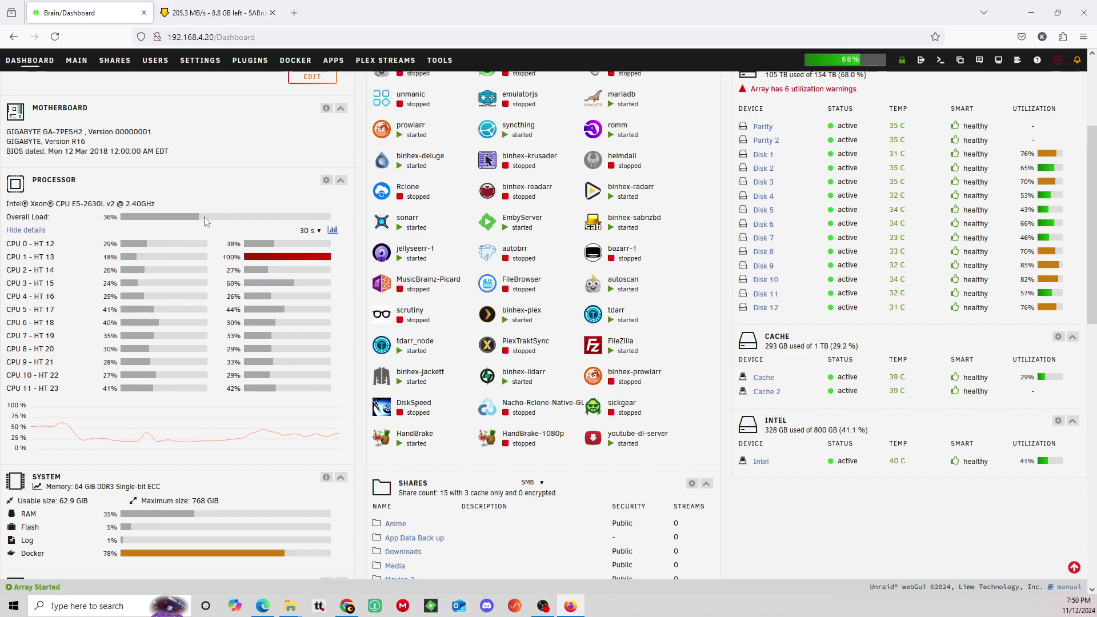
click(214, 13)
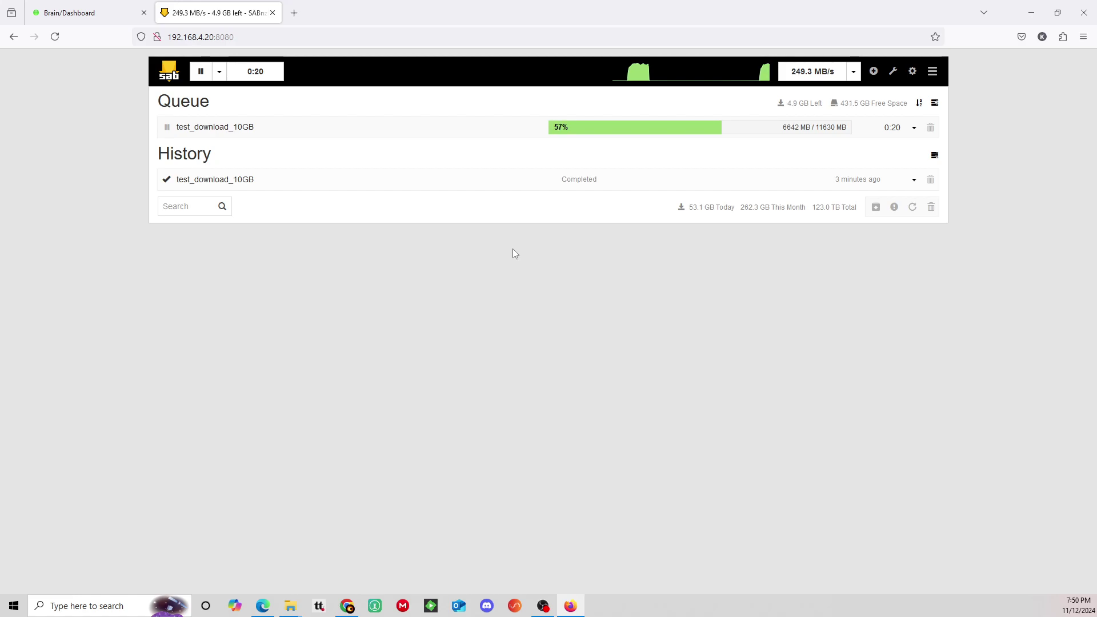
Step: Review the temporary and completed download folders and the system folders in SABnzbd's configuration, then return to the queue
click(912, 71)
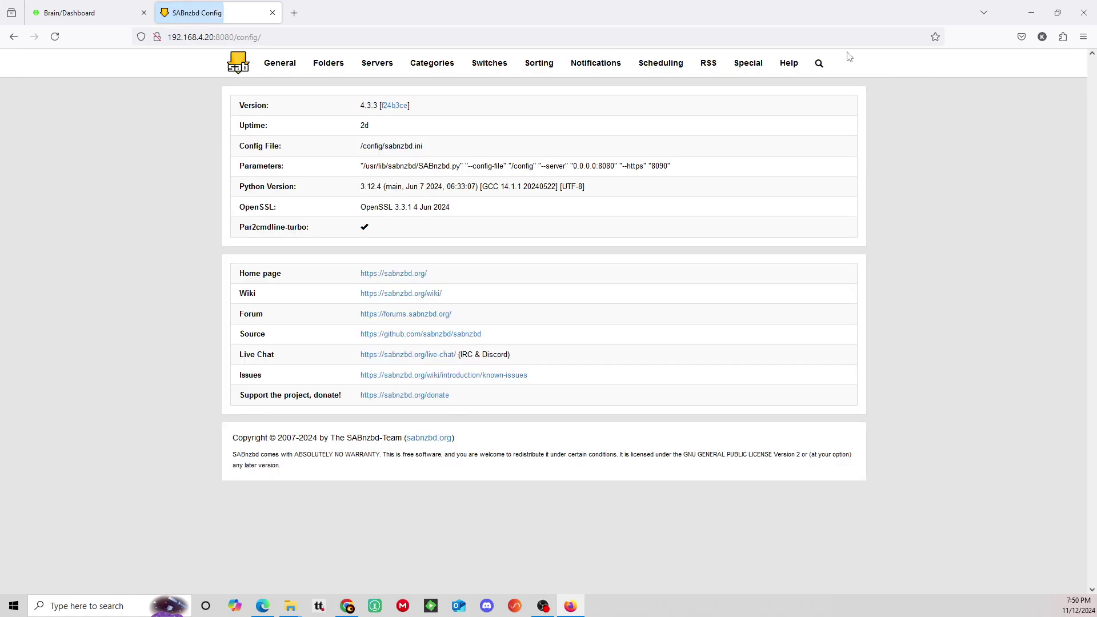
click(341, 67)
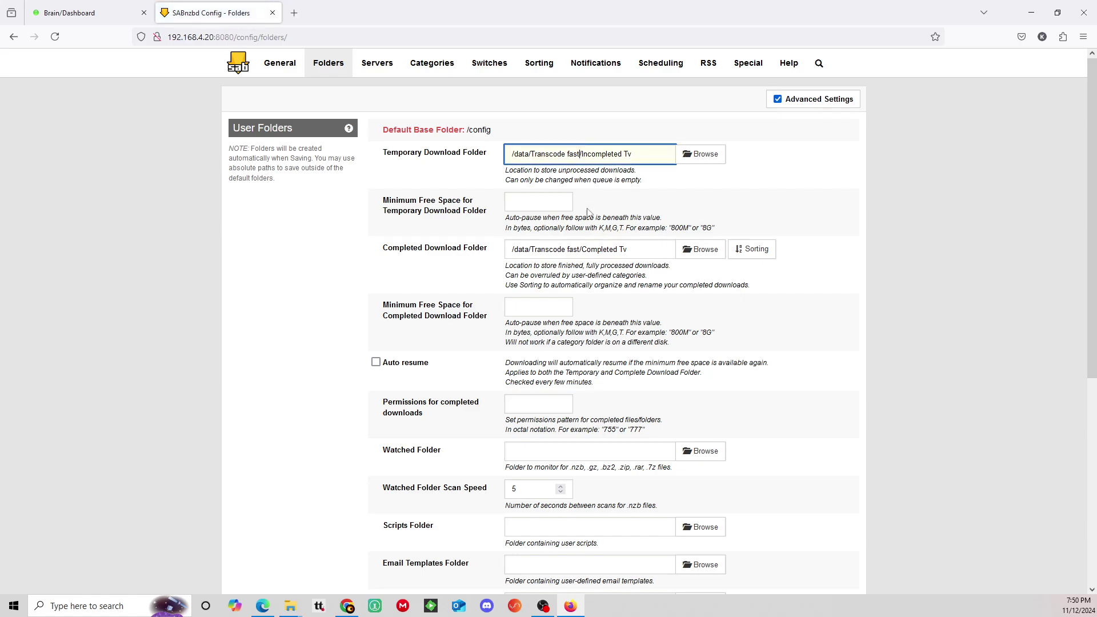
click(579, 255)
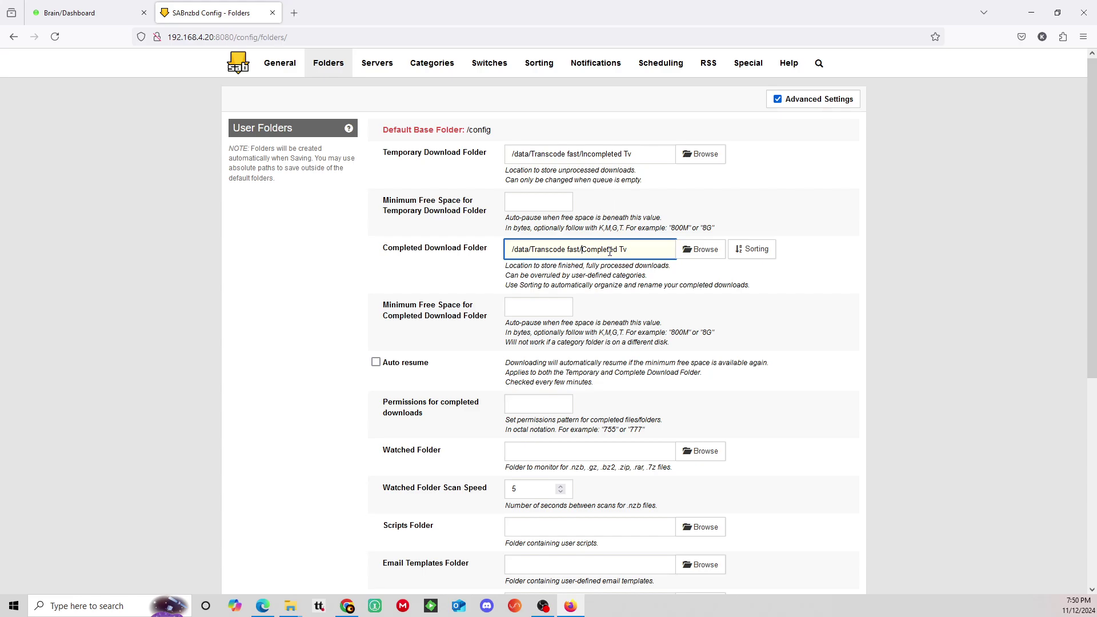
scroll(609, 251, down, 6)
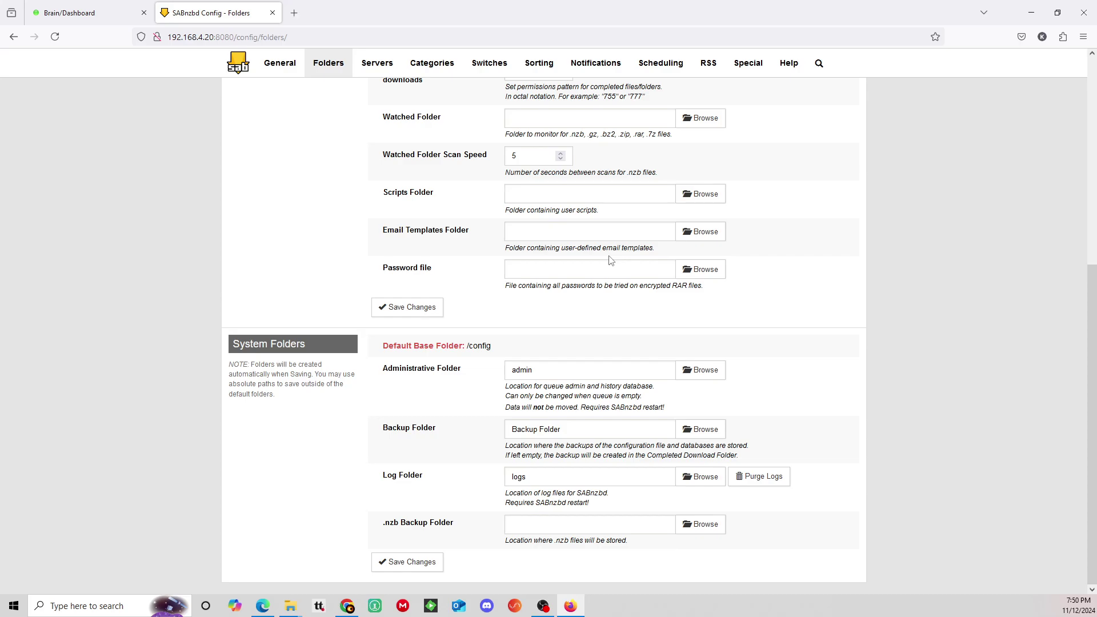
scroll(610, 260, up, 6)
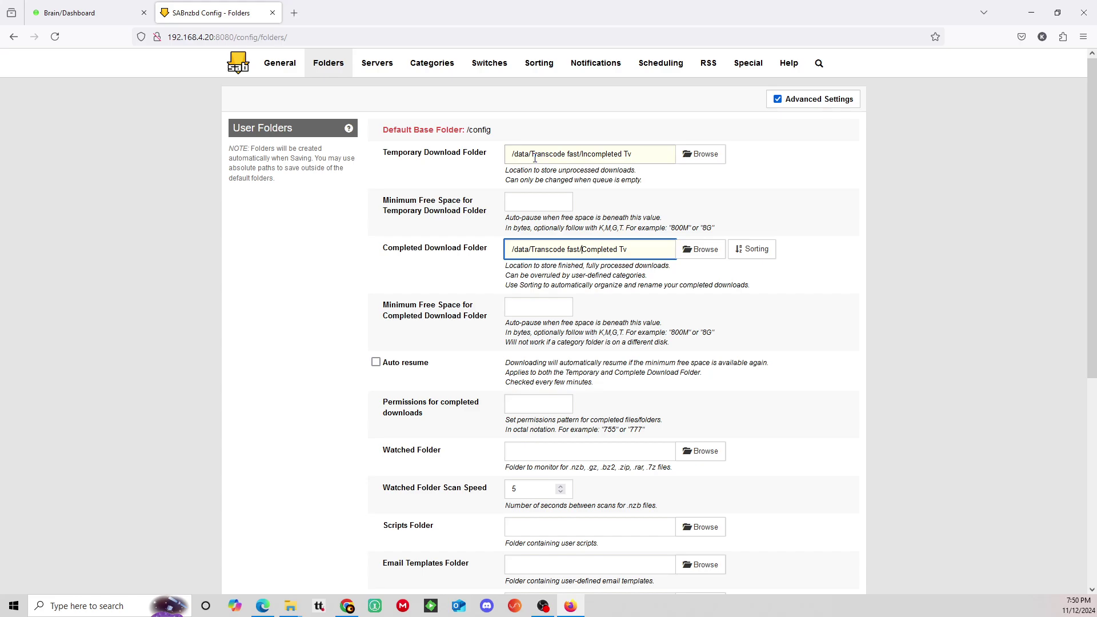
click(235, 67)
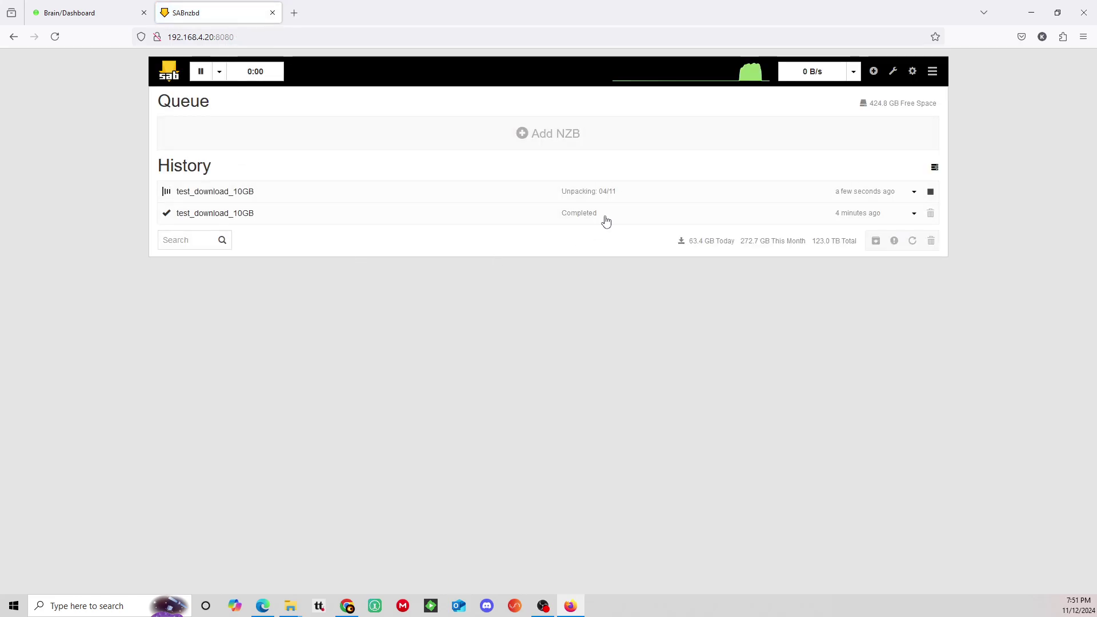